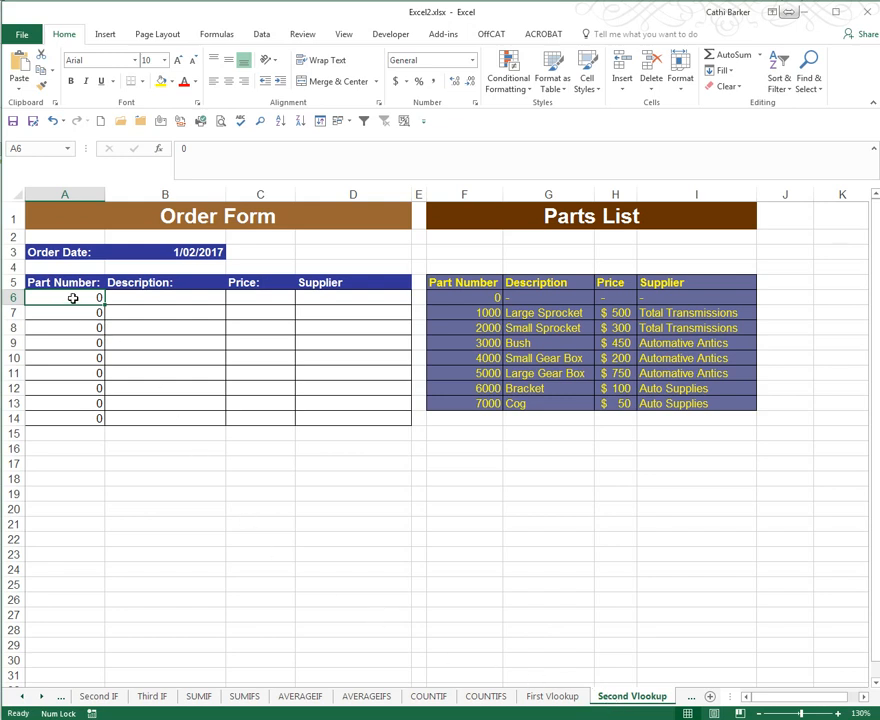
- Enter part number 5000 in cell A6 and begin a VLOOKUP formula in B6 with $A6 as the lookup value
text(5000)
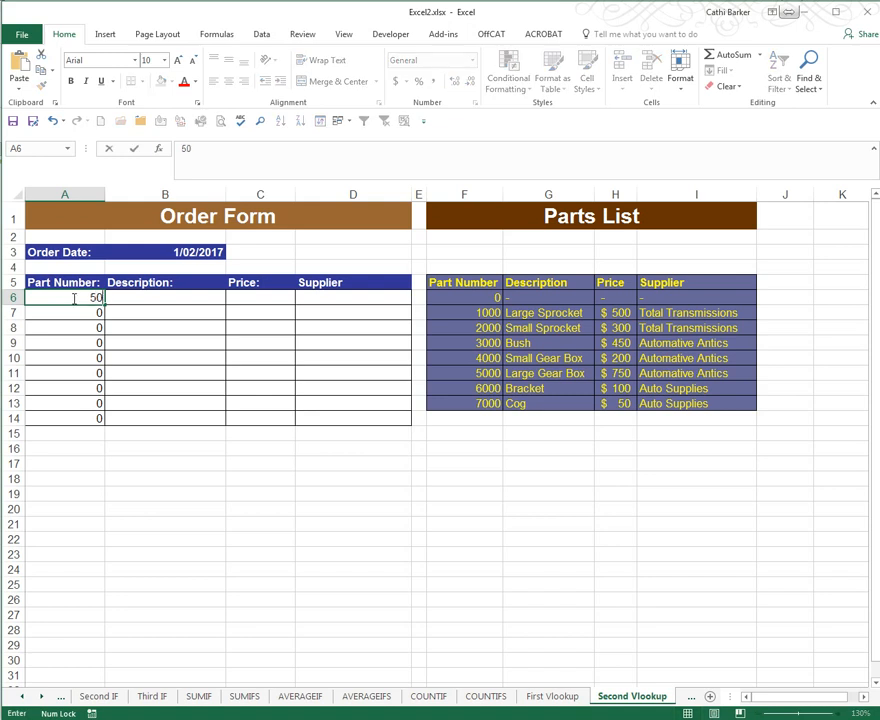
key(Tab)
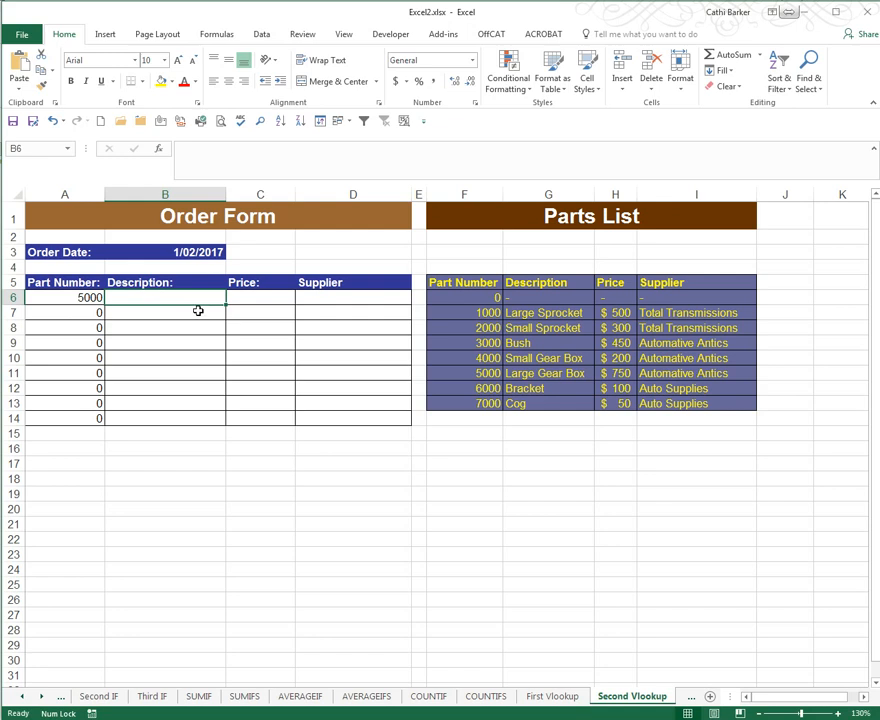
text(=v)
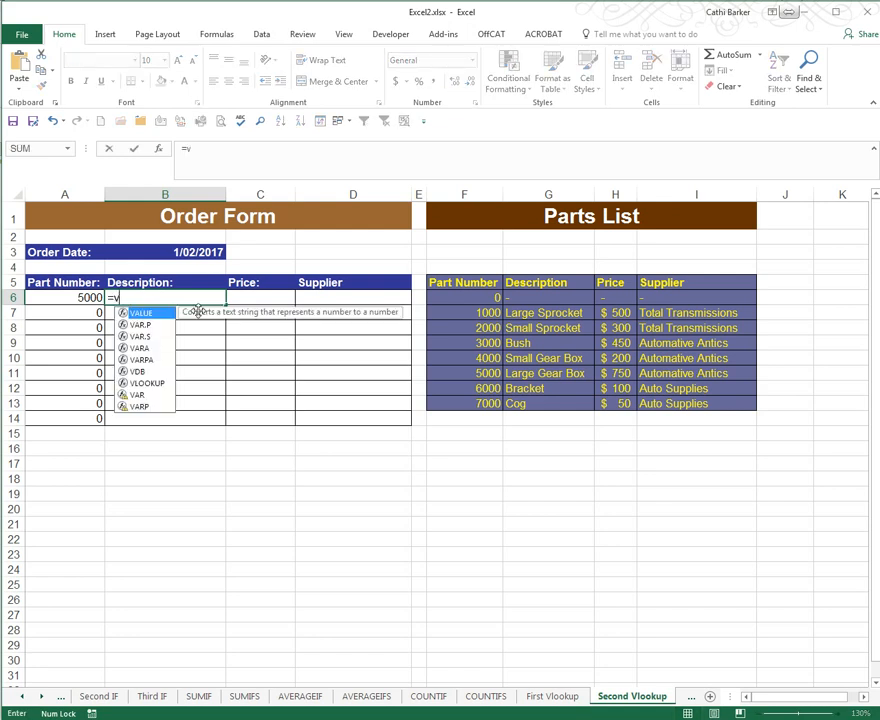
click(150, 385)
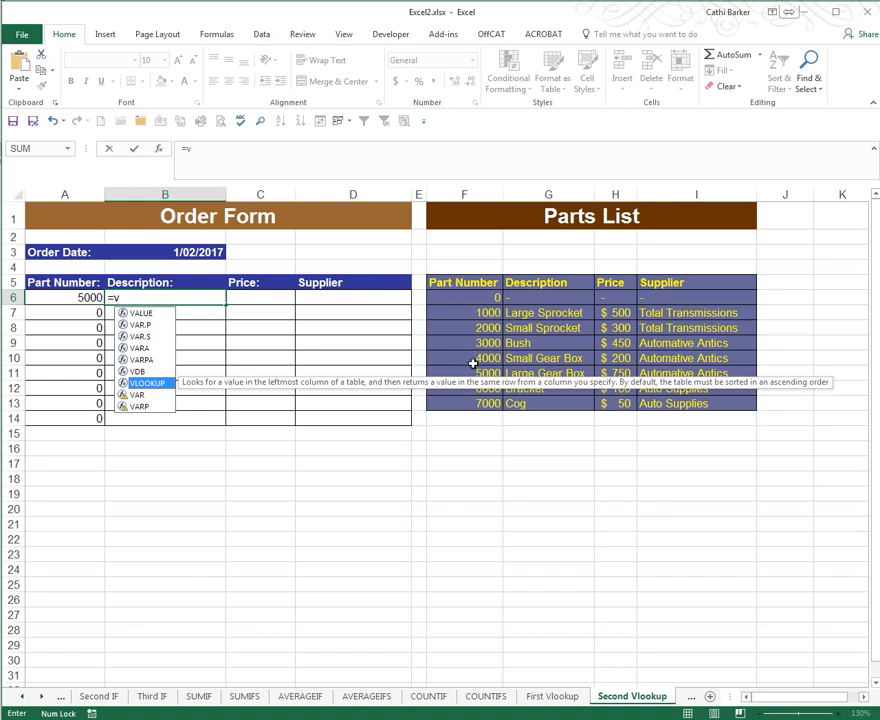
double_click(153, 384)
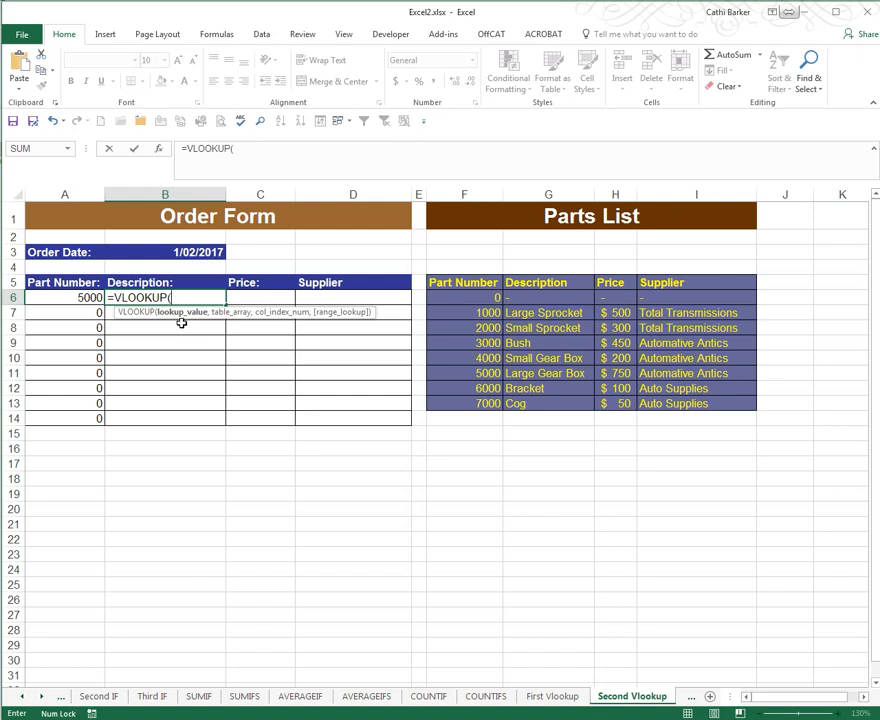
click(69, 297)
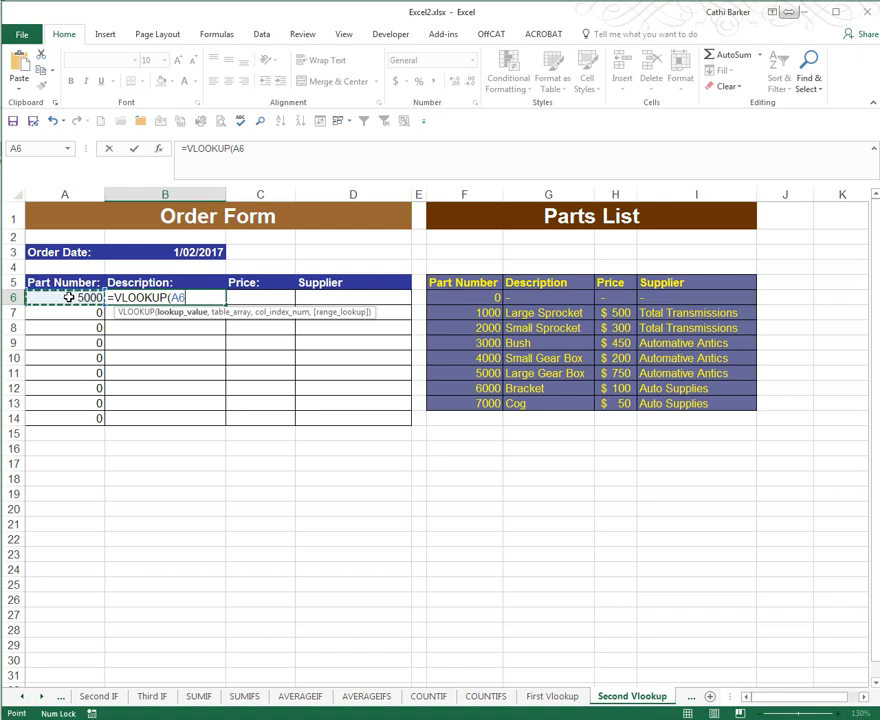
key(F4)
key(F4)
key(F4)
text(,)
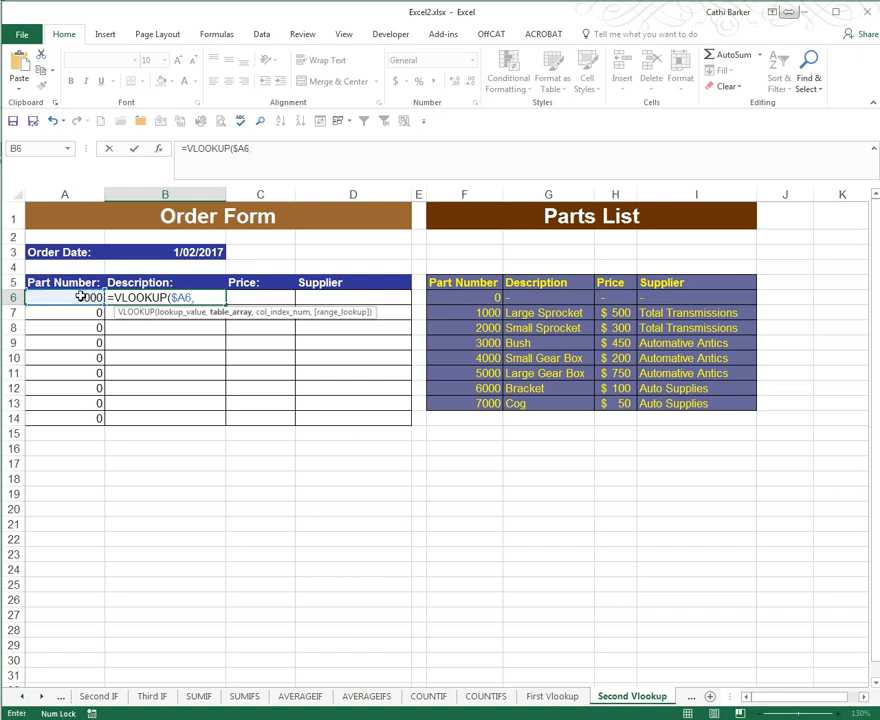
- Complete the VLOOKUP in B6 with table array $F$6:$I$13, column index 2 and an exact match (FALSE)
click(475, 297)
drag(475, 297, 665, 400)
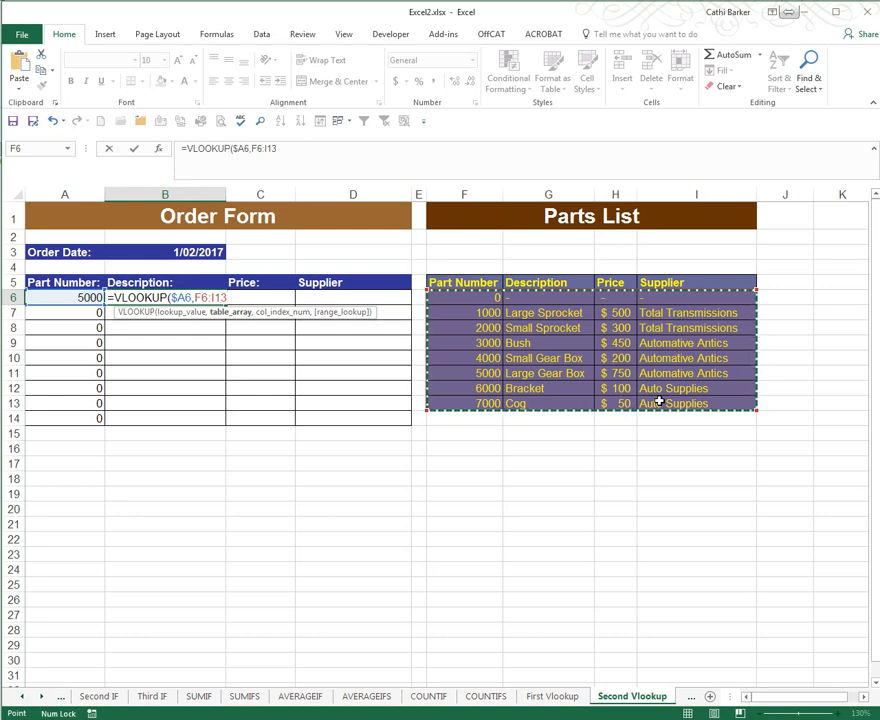
key(F4)
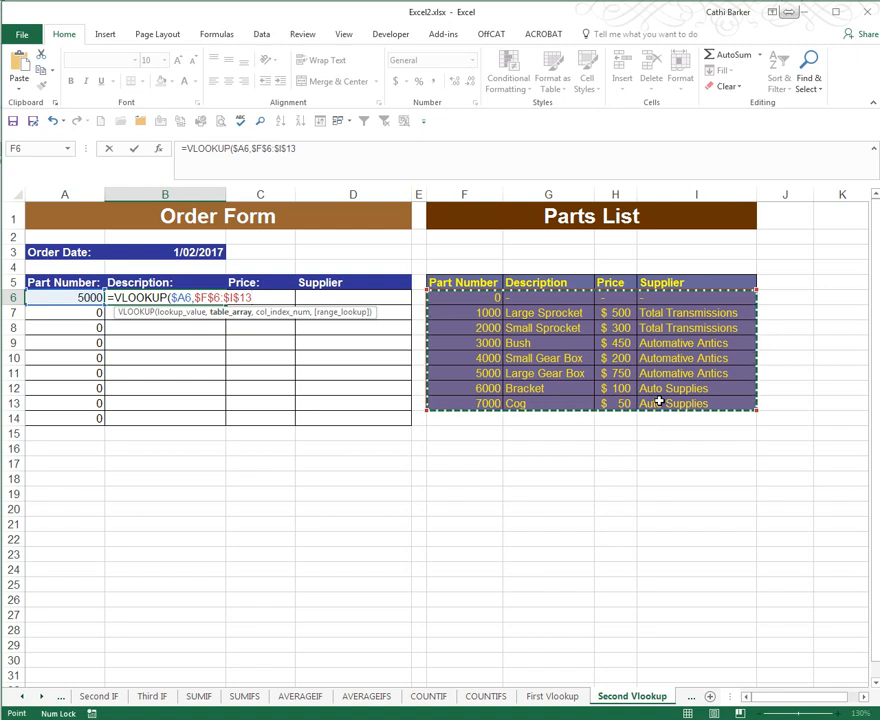
text(,)
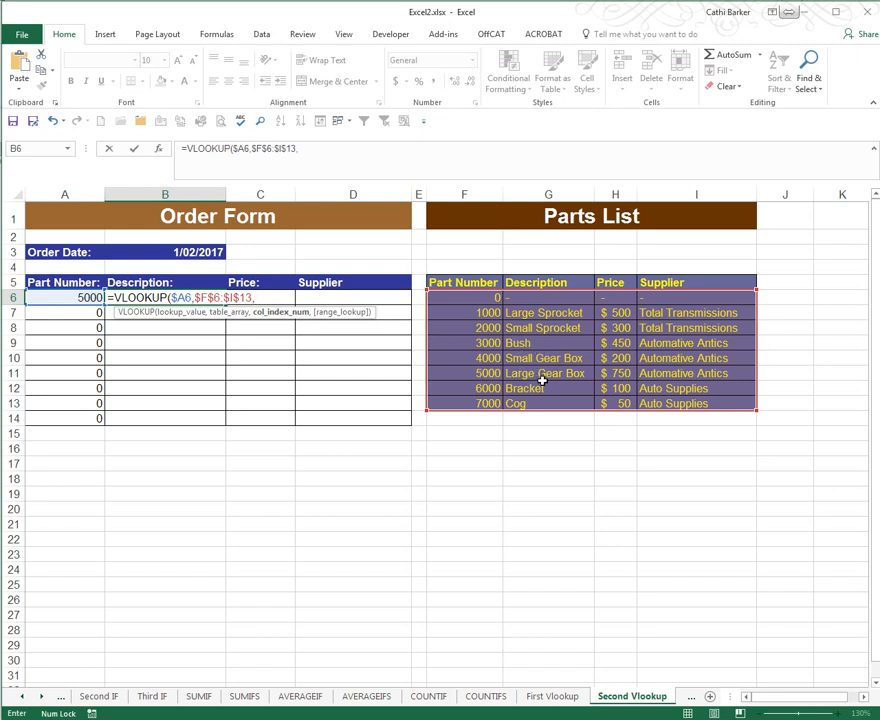
text(2)
text(,)
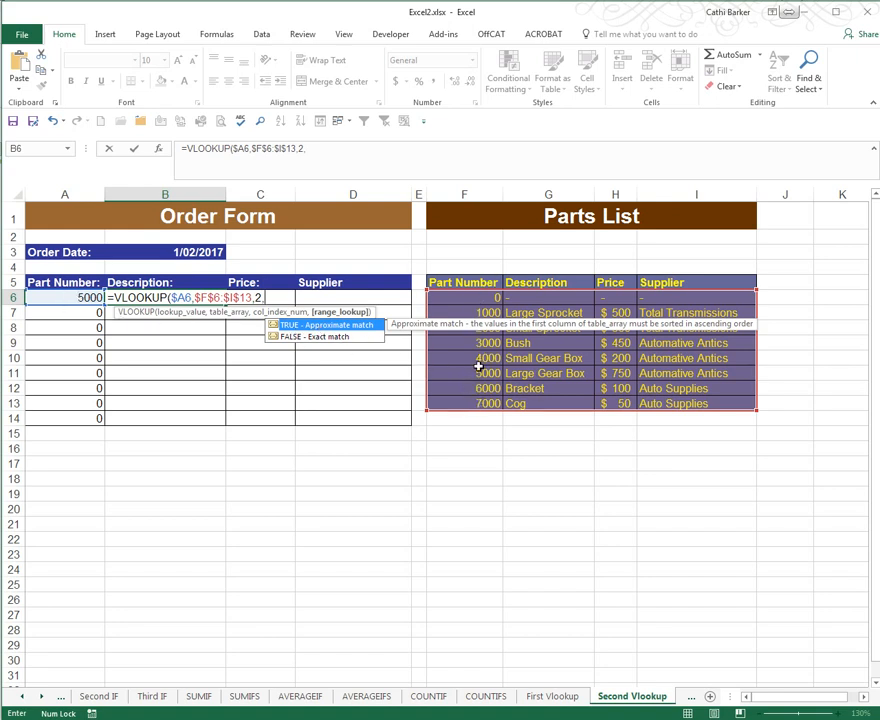
double_click(311, 337)
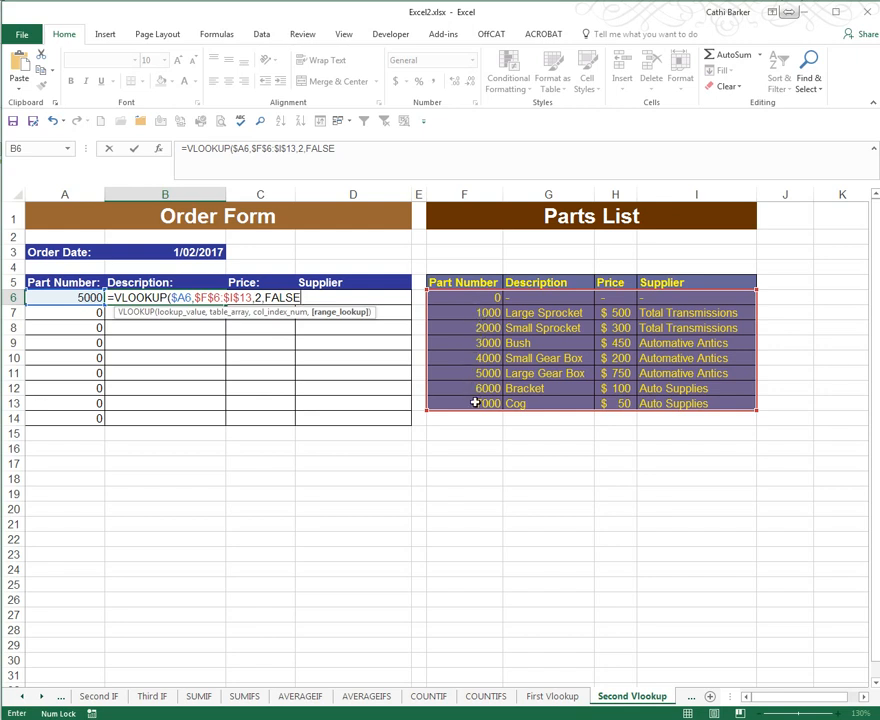
key(ctrl+Return)
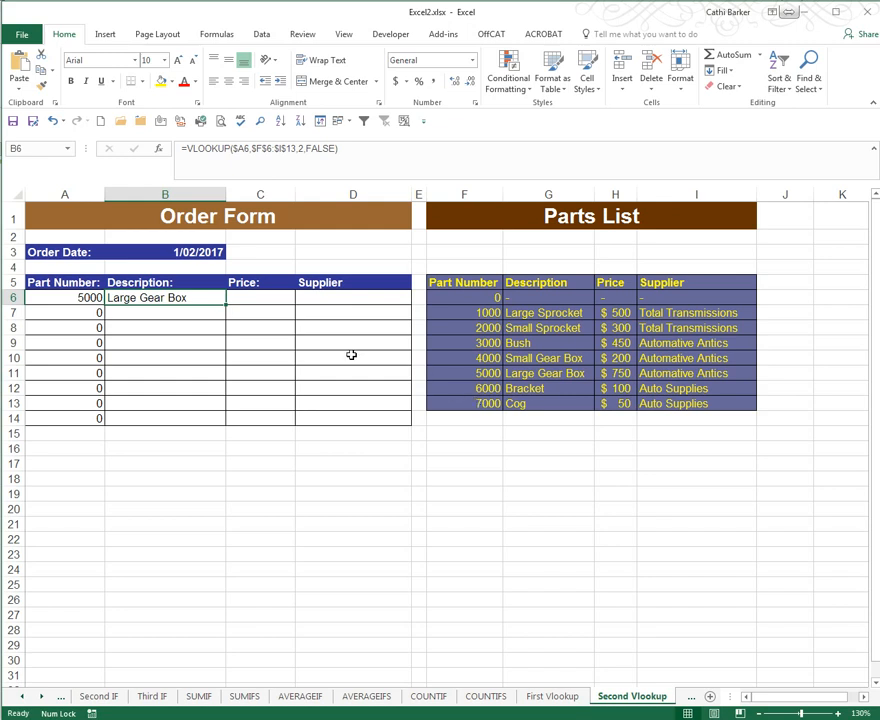
- Fill the B6 description formula down to B14 and enter part number 2000 in cell A7
double_click(226, 305)
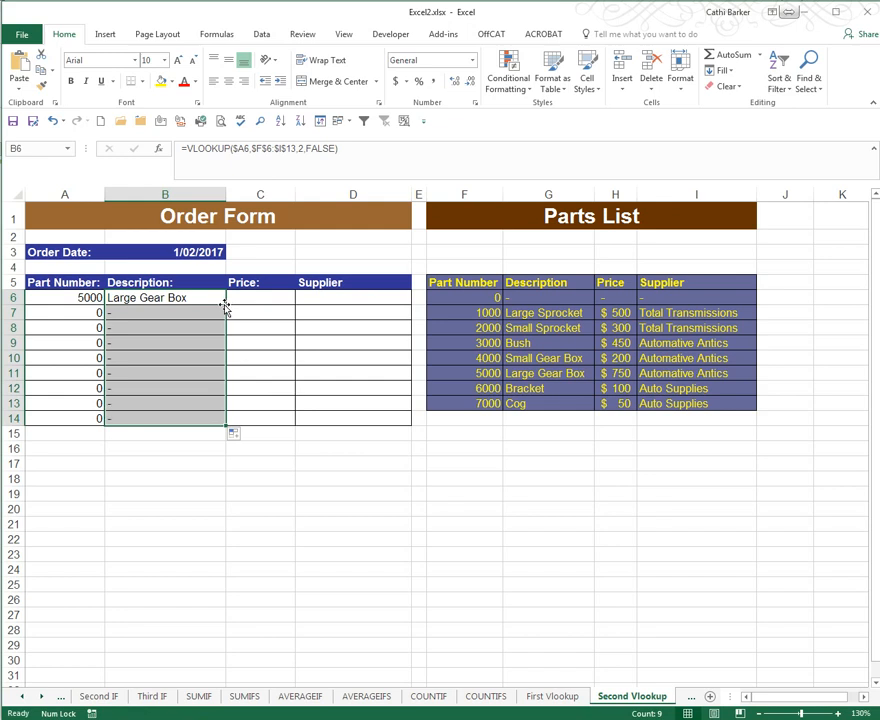
key(Left)
key(Down)
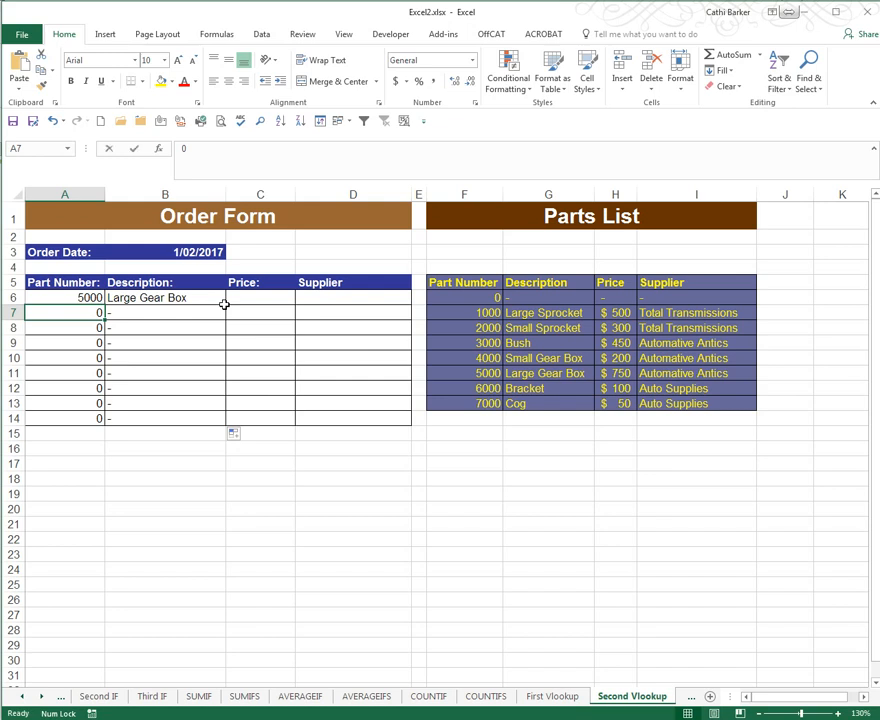
text(2000)
key(ctrl+Return)
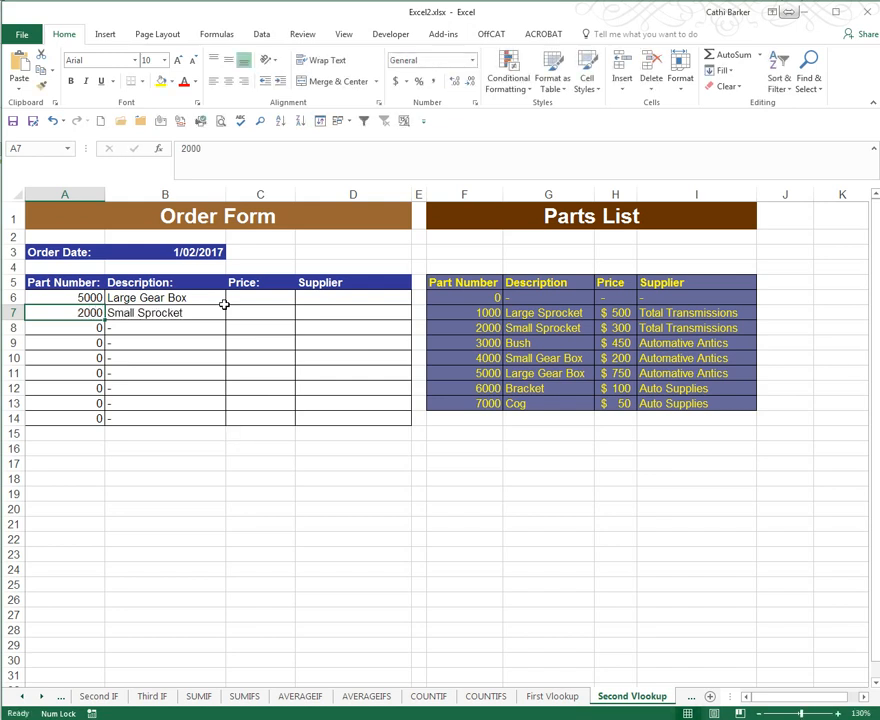
- Try part number 400, which is missing from the Parts List, in cell A8
key(Down)
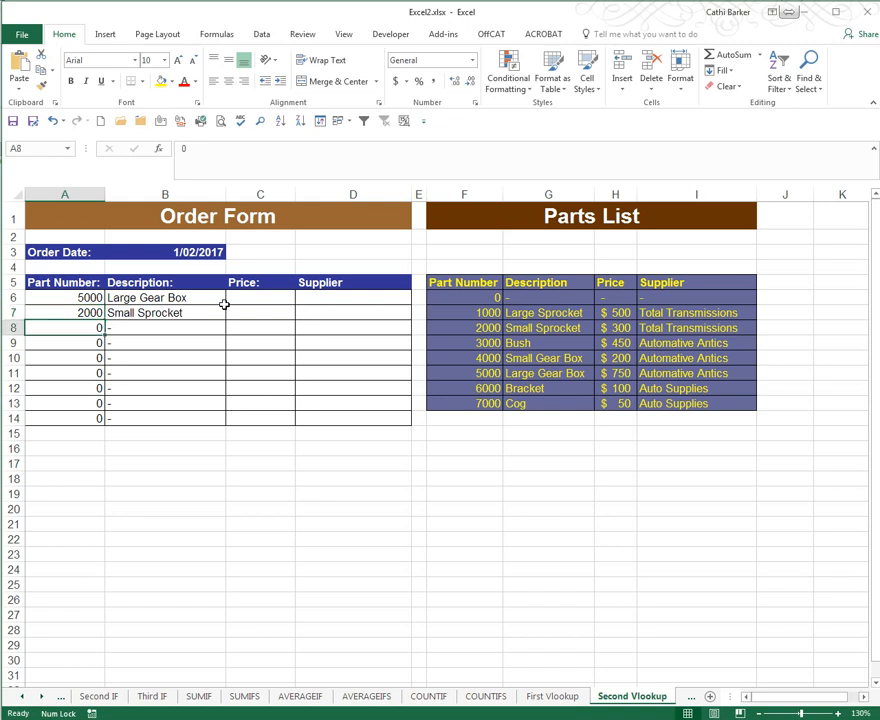
text(400)
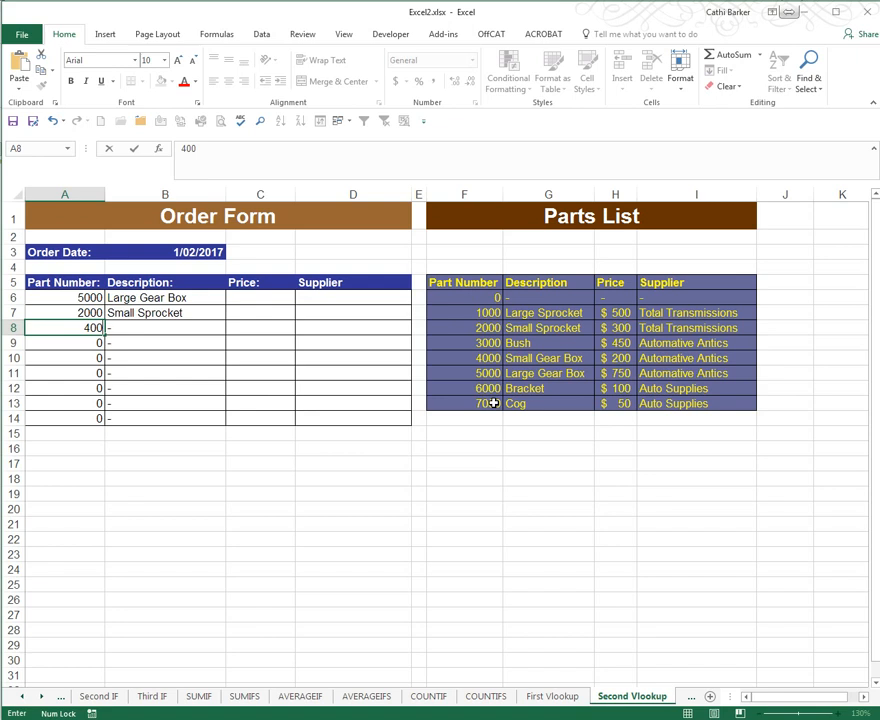
key(ctrl+Return)
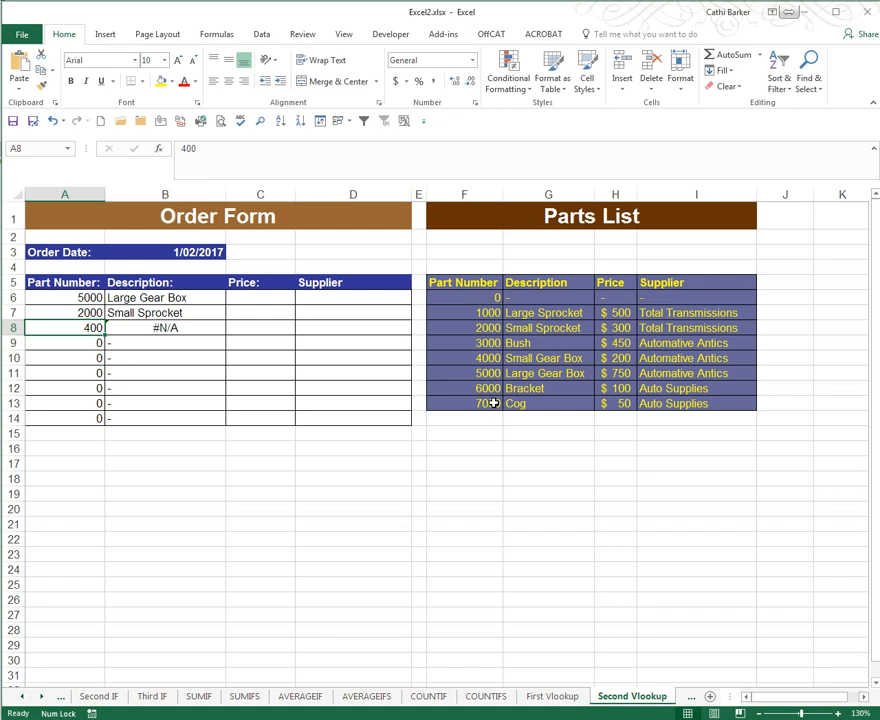
- Enter part number 4000 in cell A8 and part number 6000 in cell A9
text(4000)
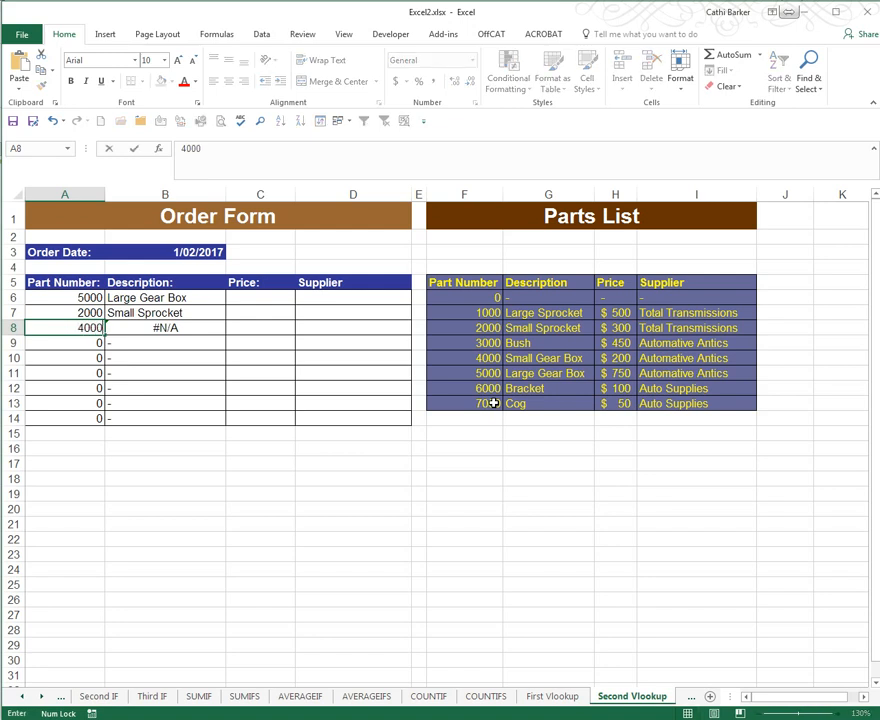
key(ctrl+Return)
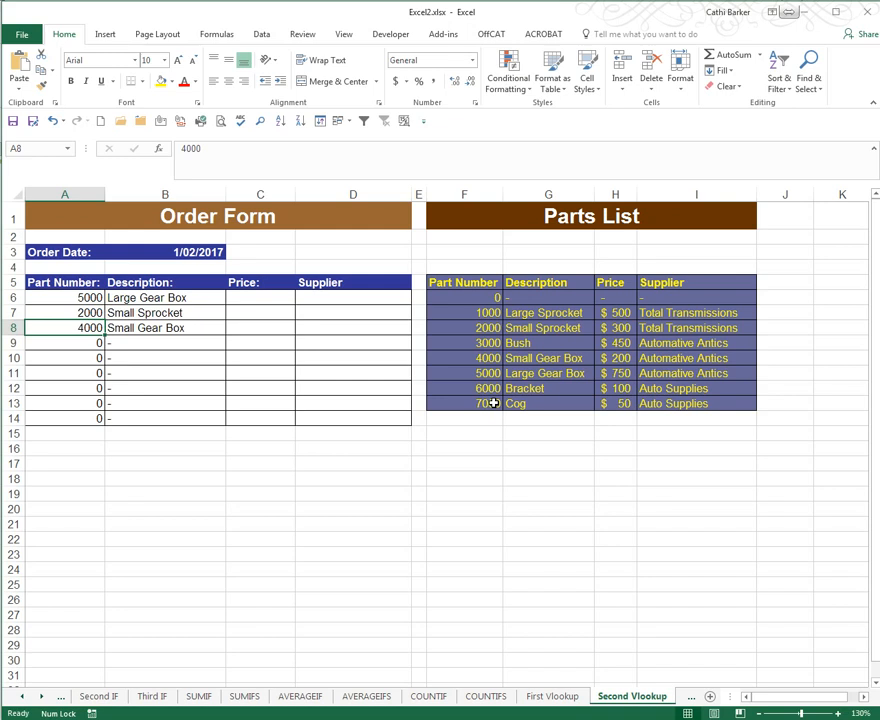
key(Return)
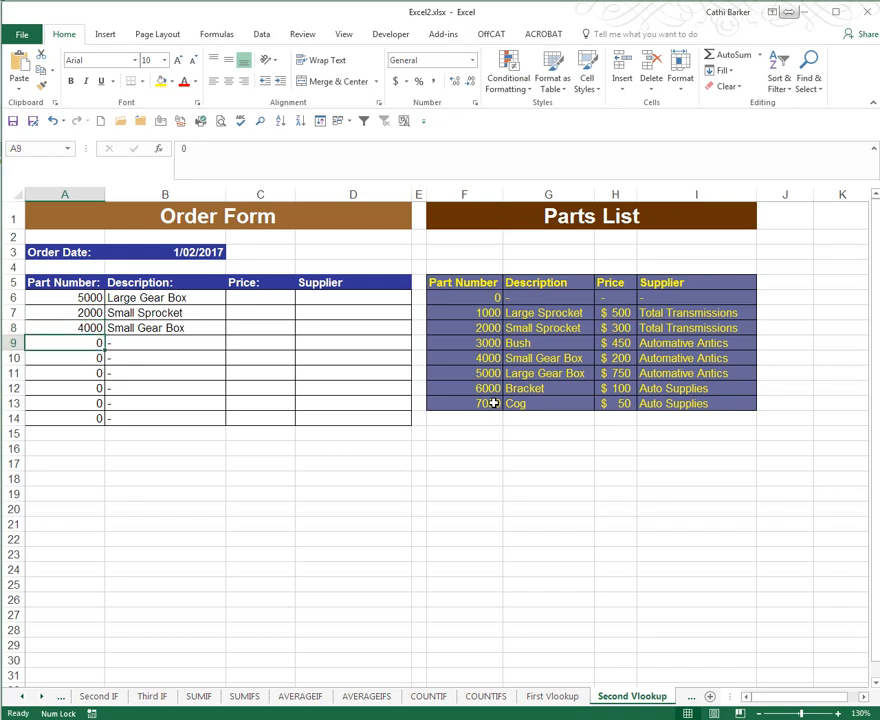
text(6000)
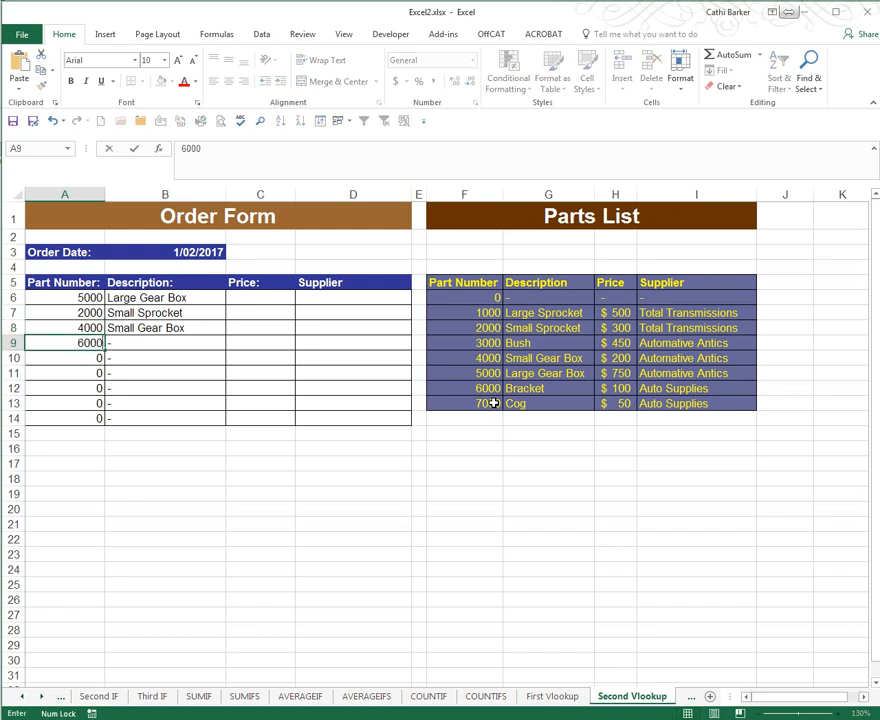
key(ctrl+Return)
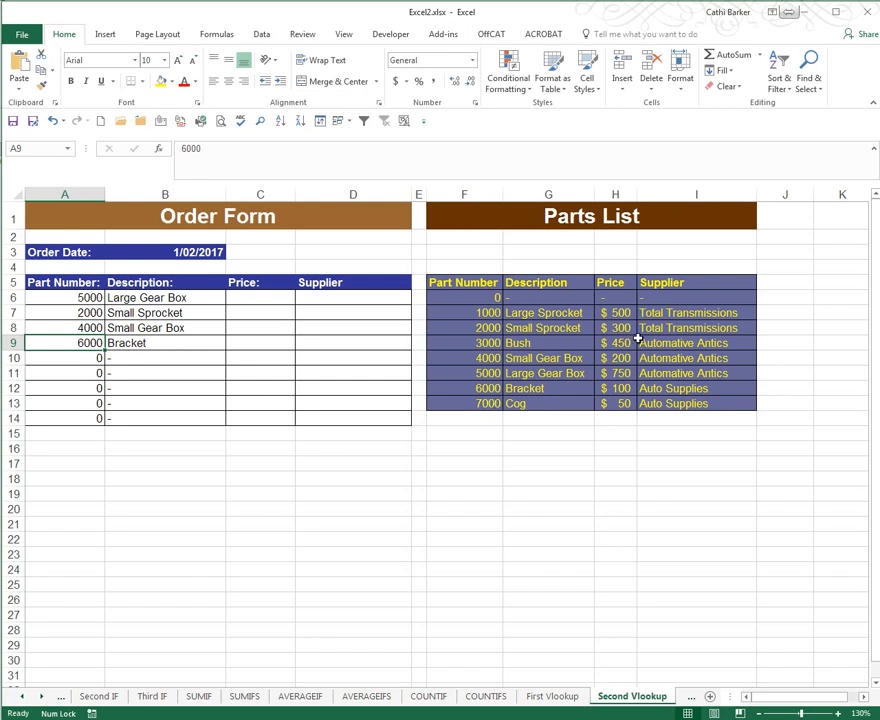
- Check the VLOOKUP formula in B6 and fill it across to the Price and Supplier cells C6 and D6
click(277, 296)
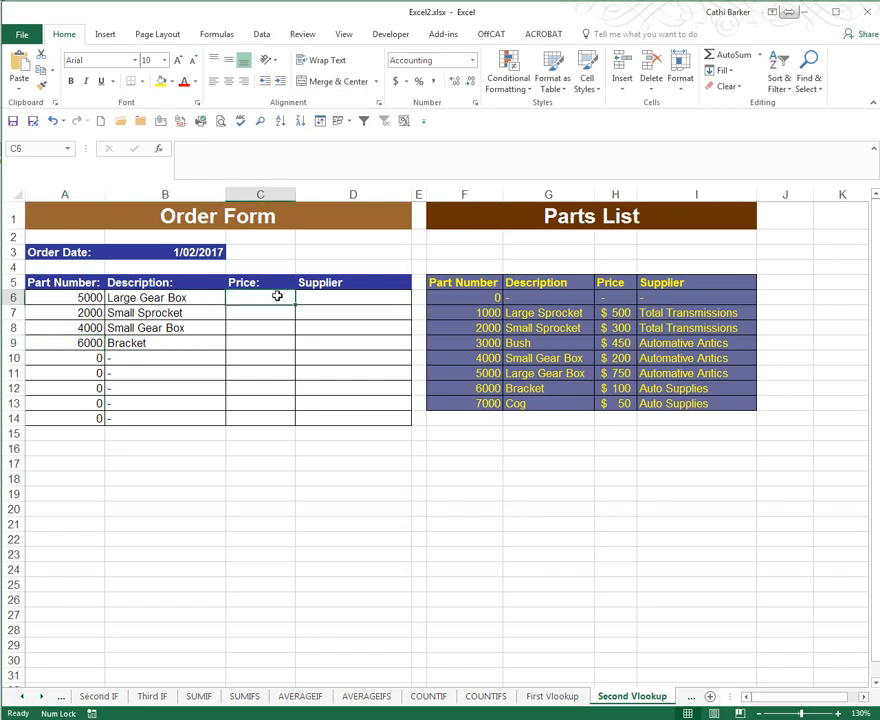
click(205, 299)
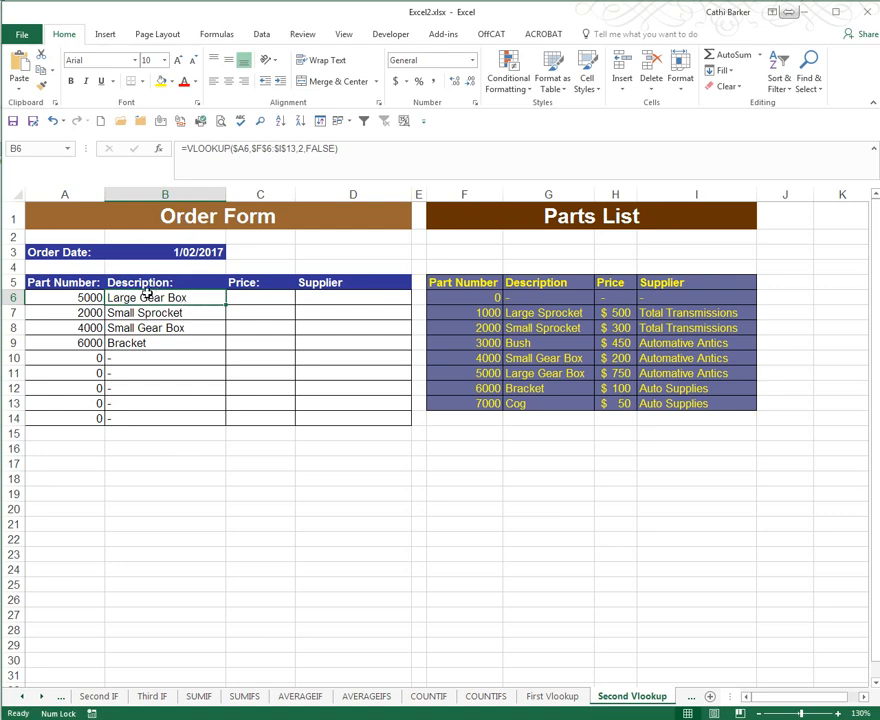
double_click(147, 298)
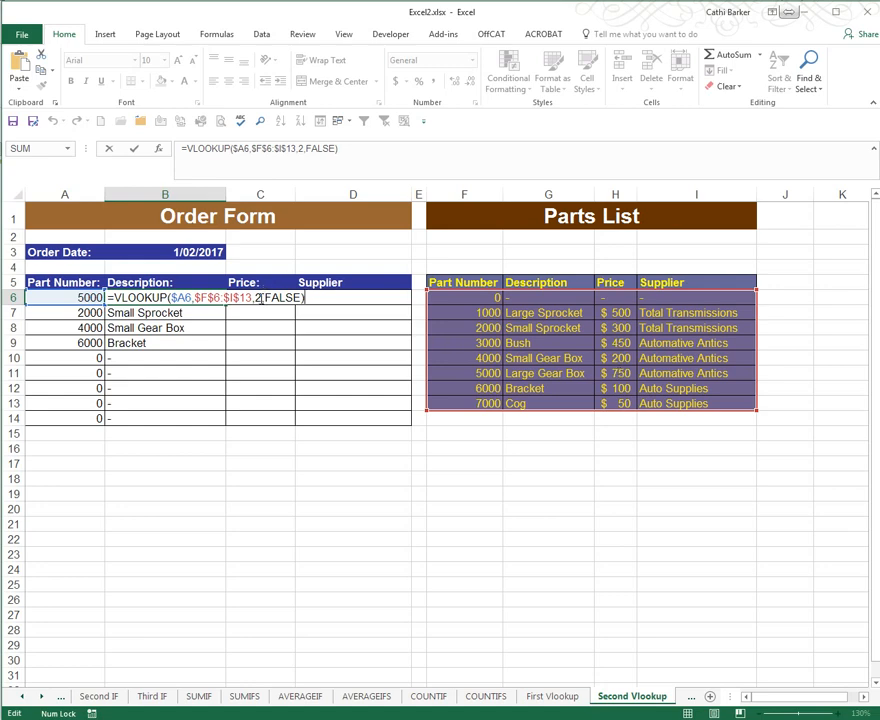
key(ctrl+Return)
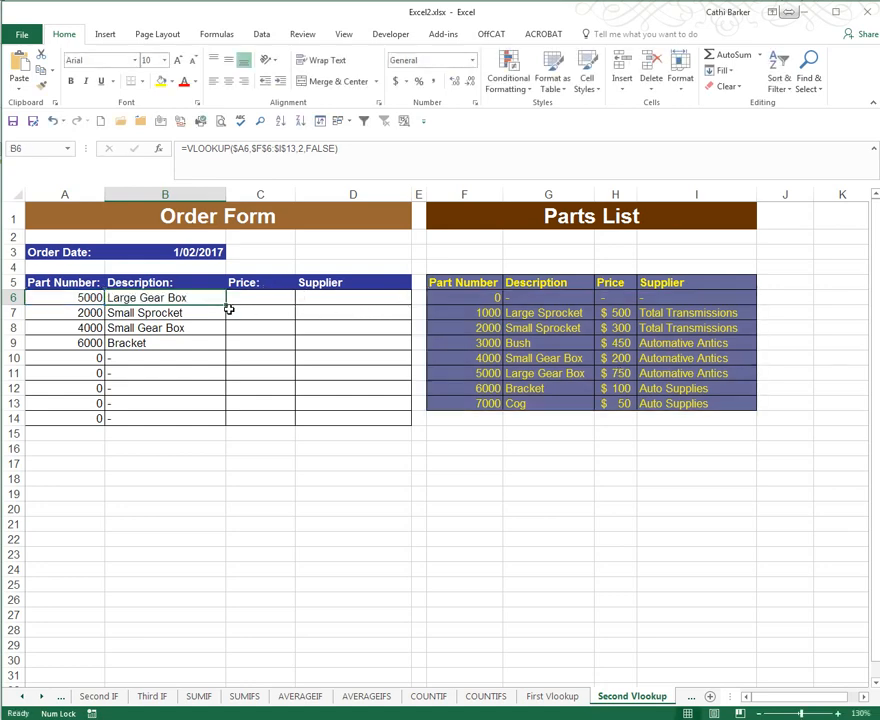
drag(227, 303, 385, 304)
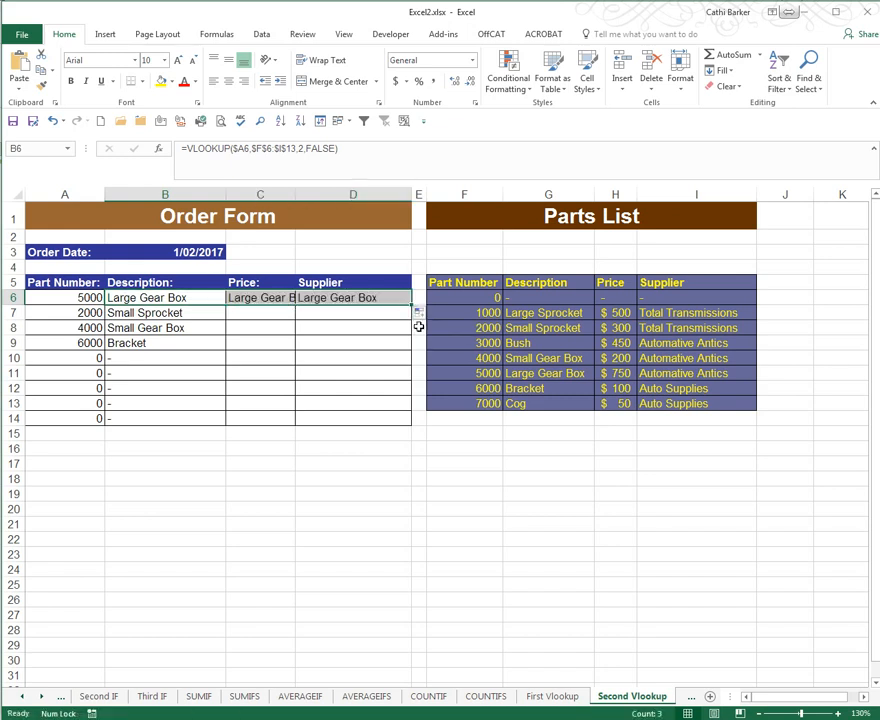
- Set the column index of the VLOOKUP formula in the Price cell C6 to 3
click(272, 300)
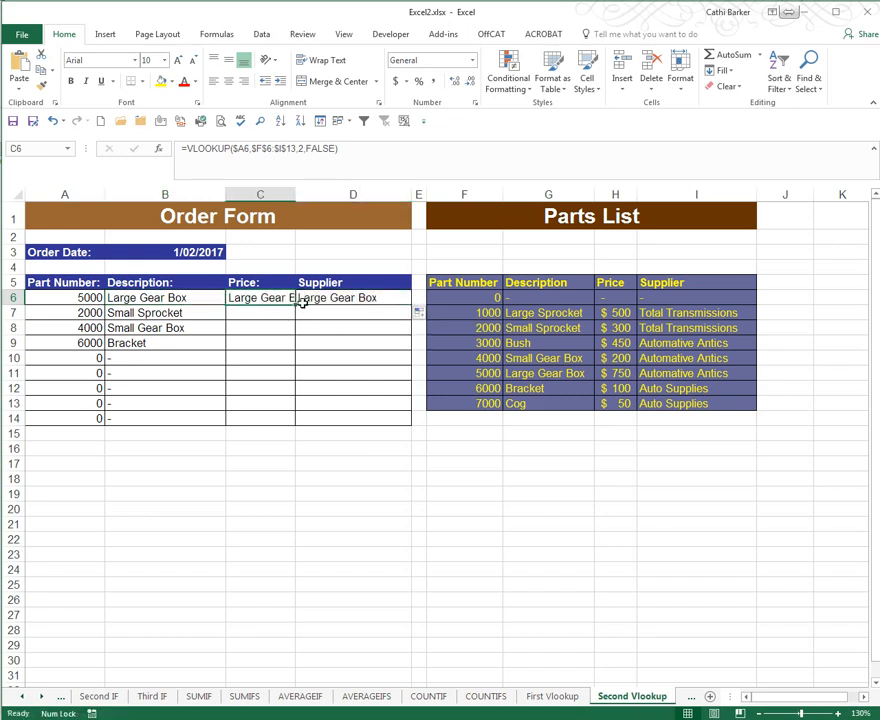
click(304, 150)
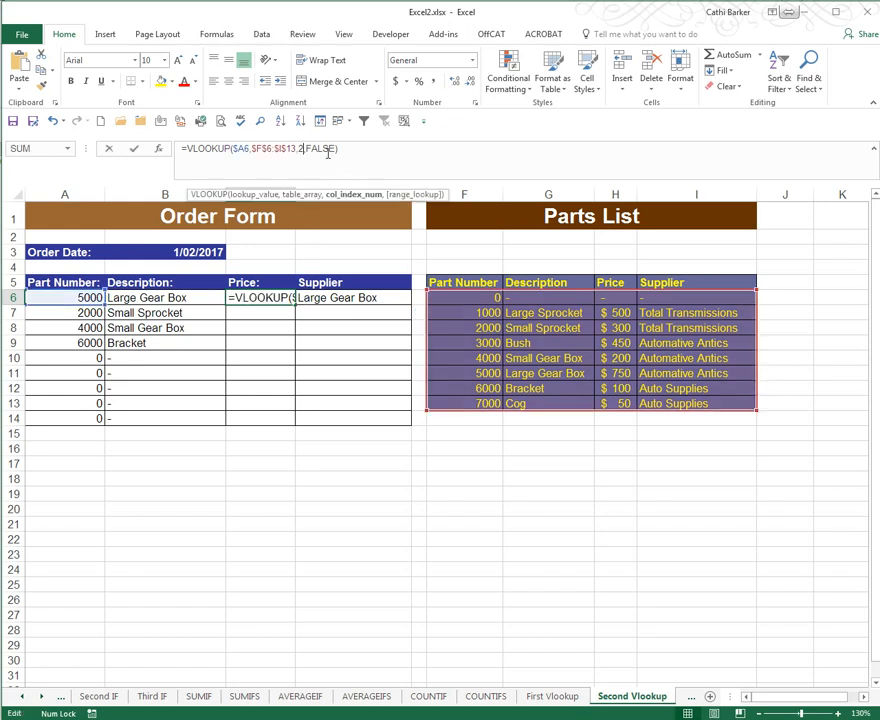
key(BackSpace)
text(3)
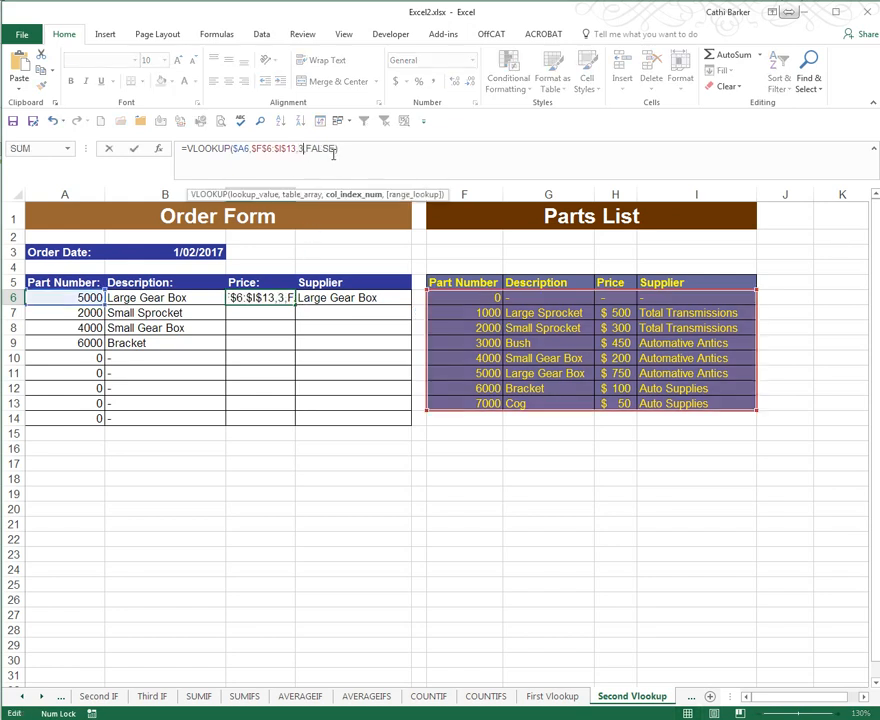
key(ctrl+Return)
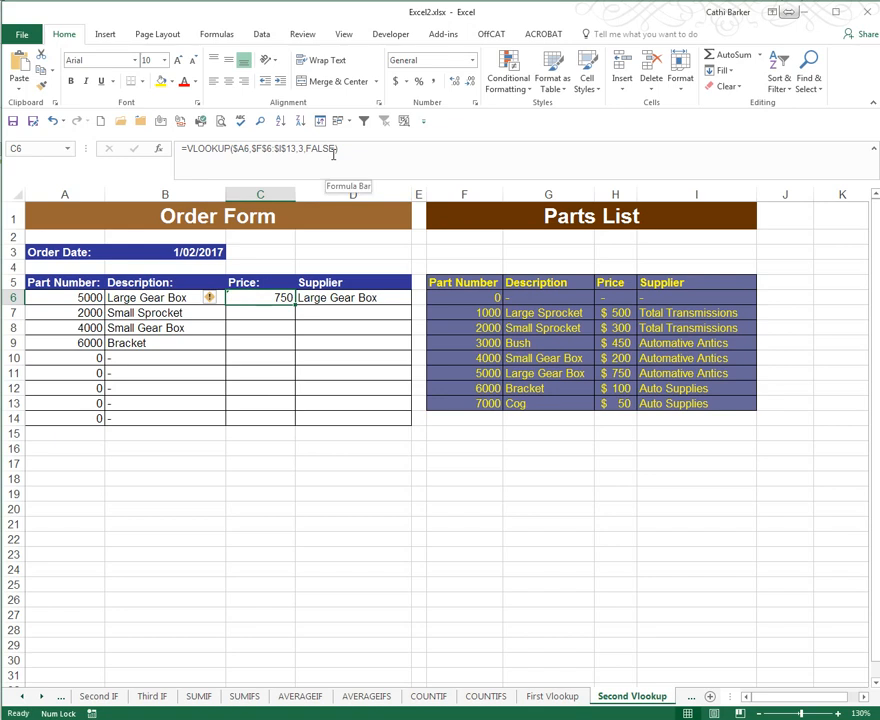
- Set the column index of the VLOOKUP formula in the Supplier cell D6 to 4
click(340, 298)
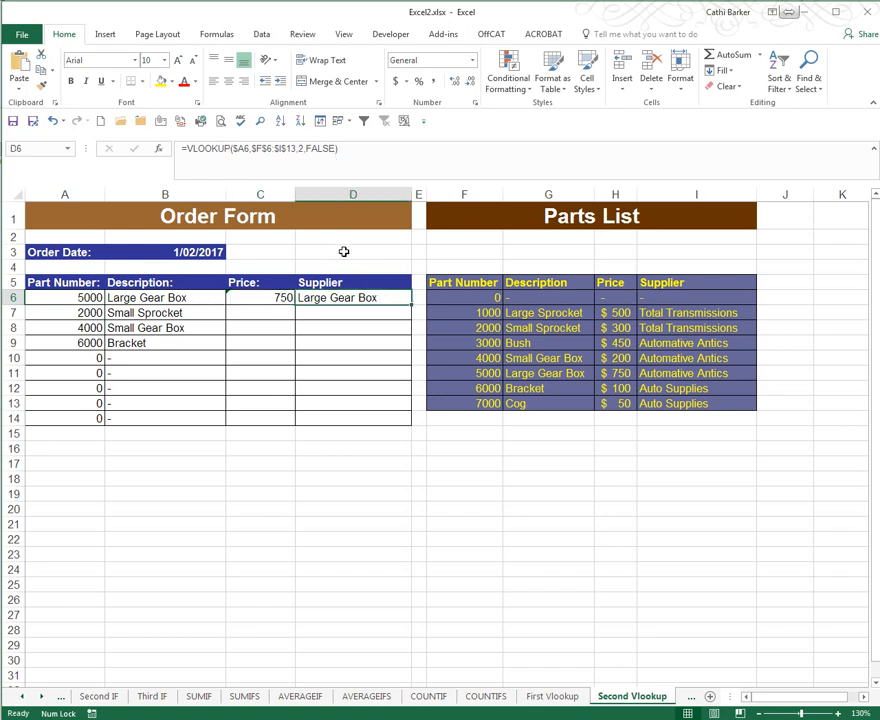
click(300, 149)
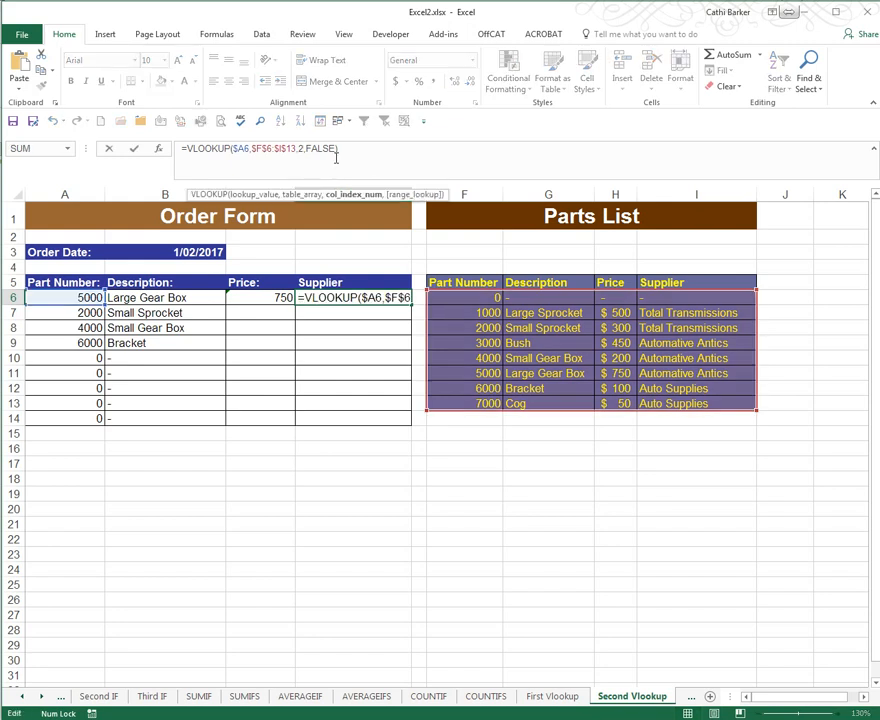
key(BackSpace)
text(4)
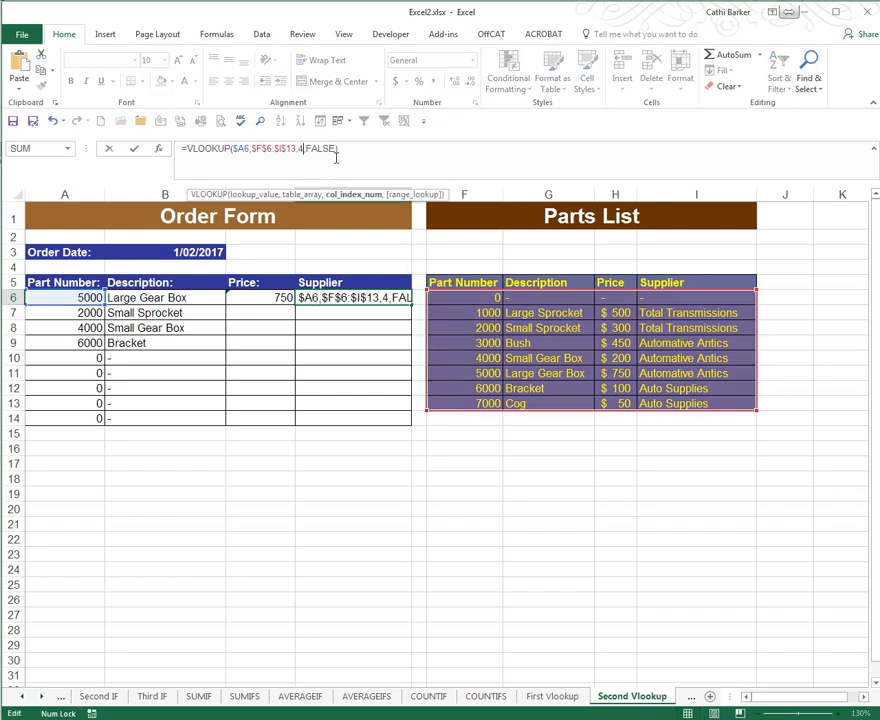
key(ctrl+Return)
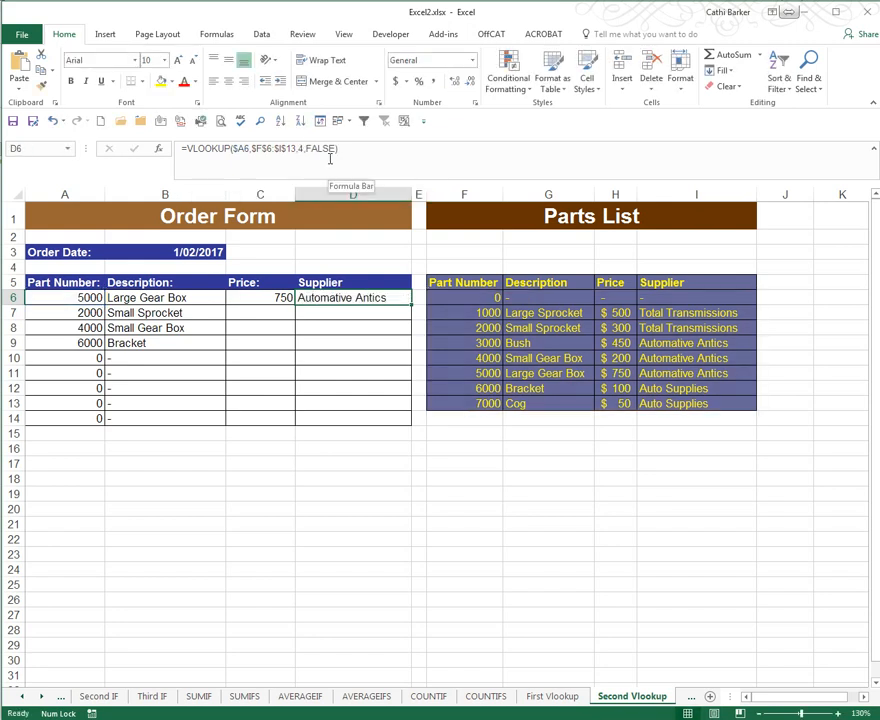
- Fill the Price and Supplier formulas from C6:D6 down to row 14 and apply the Accounting number format to column C
drag(249, 296, 400, 299)
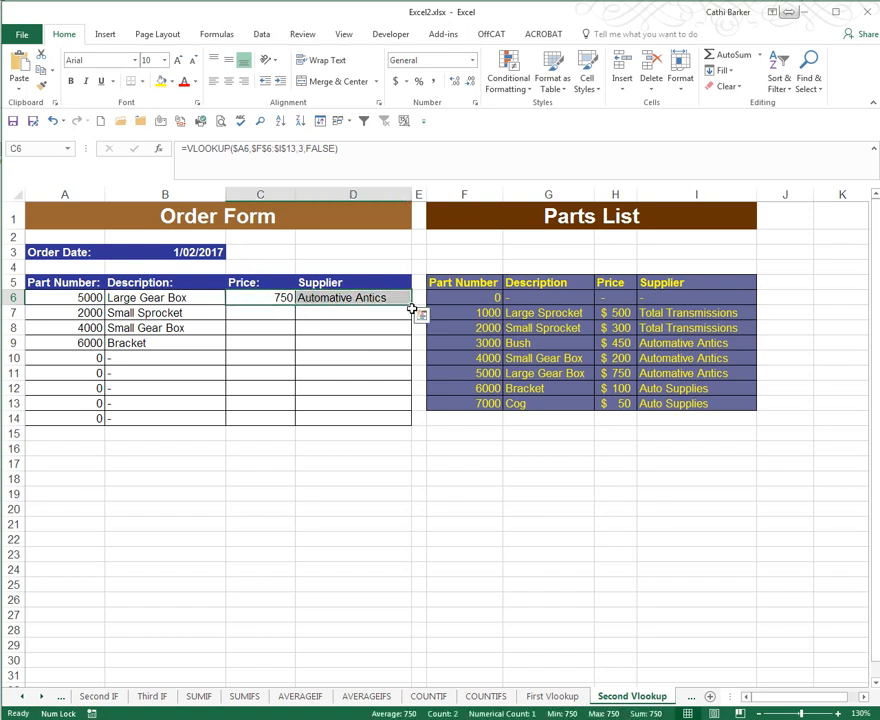
double_click(411, 310)
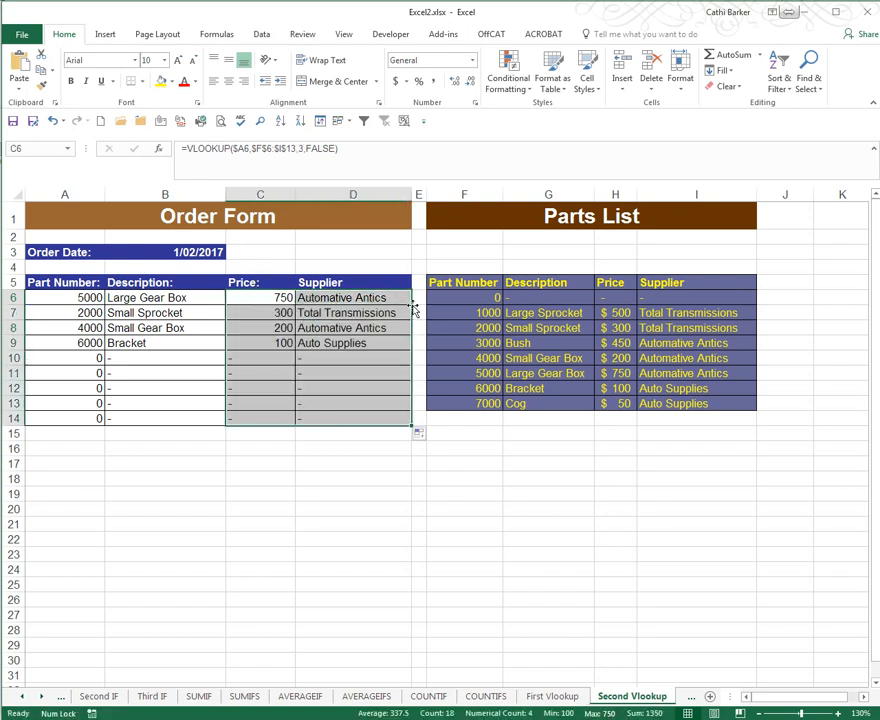
click(97, 299)
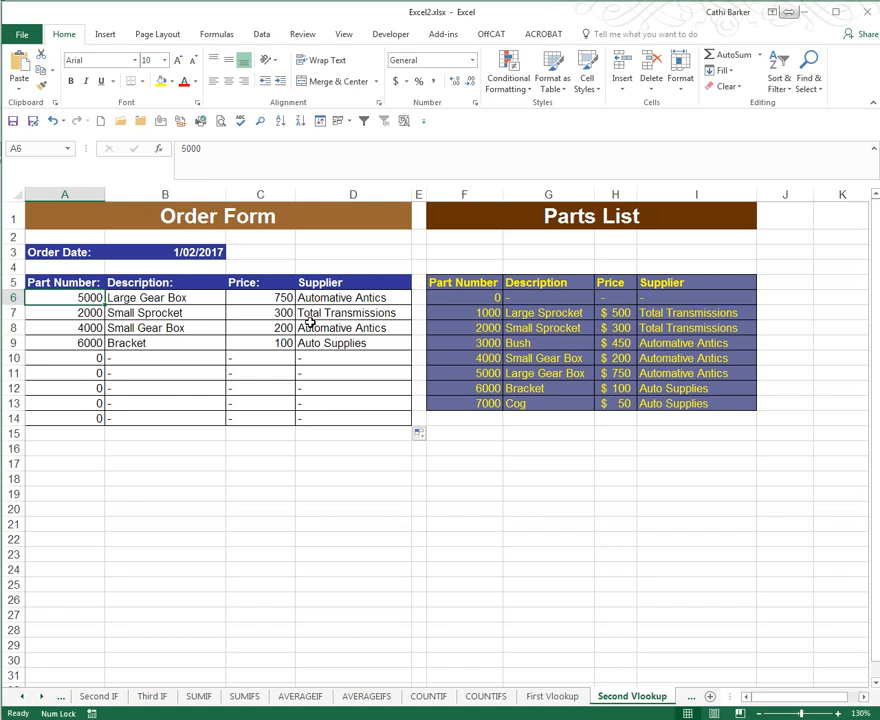
click(260, 194)
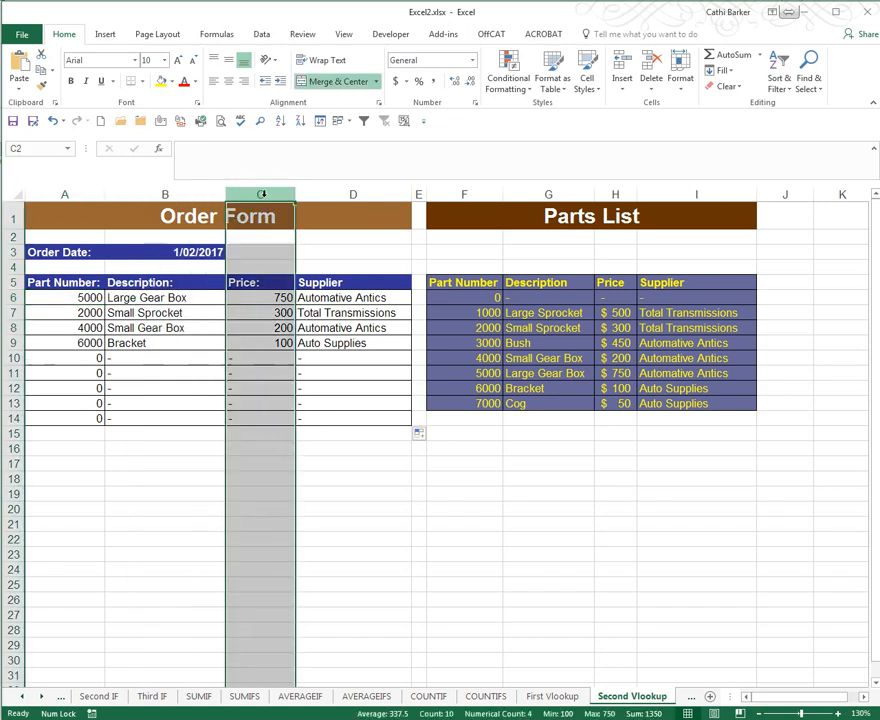
click(396, 82)
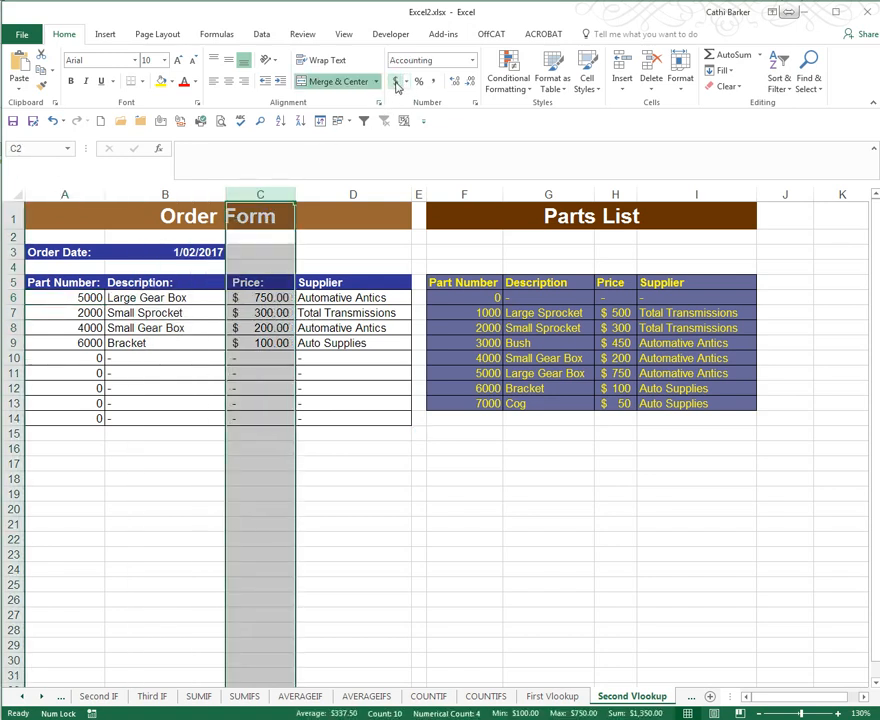
- Enter part number 7000 in cell A10 of the order form
click(86, 357)
text(7)
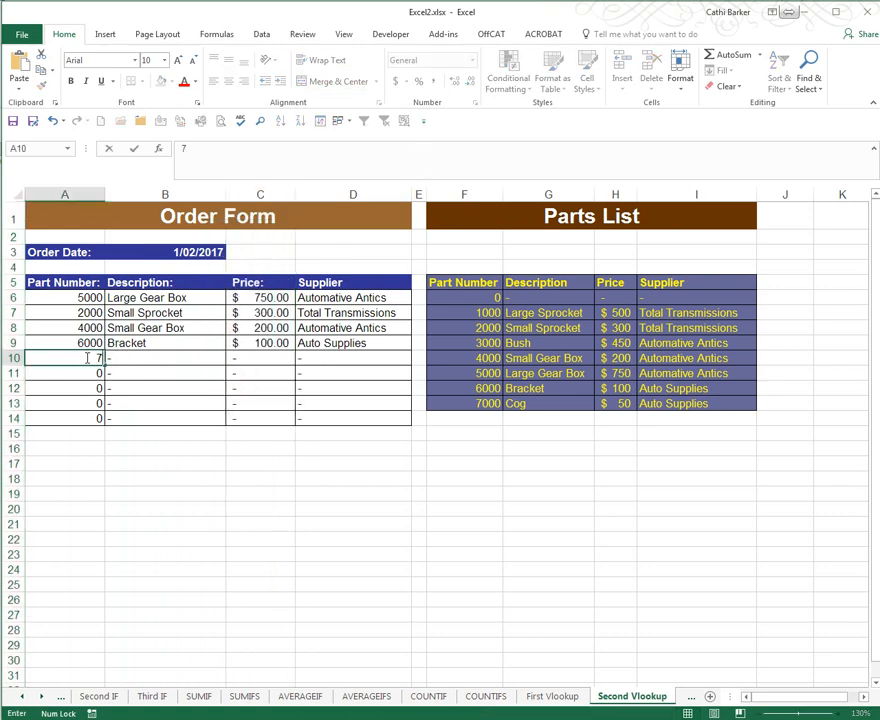
text(000)
key(ctrl+Return)
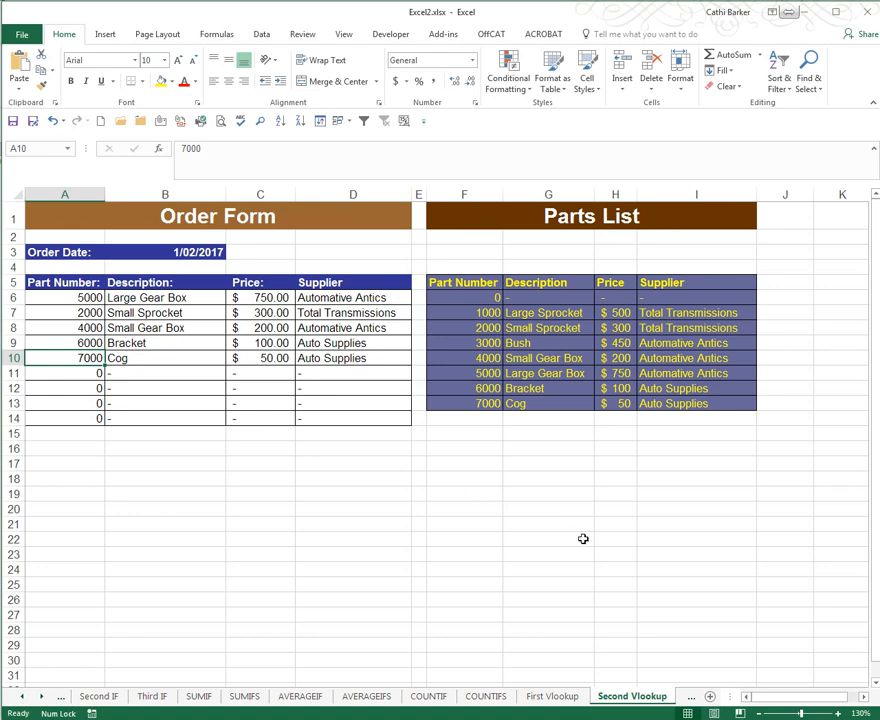
- On the First Vlookup sheet, begin a VLOOKUP formula in E4 with A4 as the lookup value
click(553, 697)
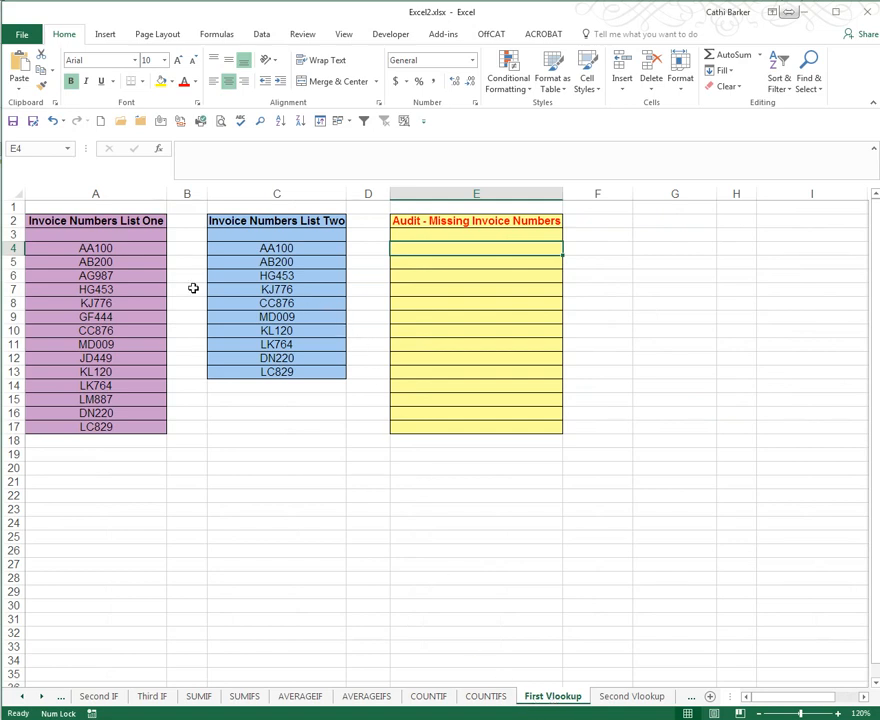
click(92, 249)
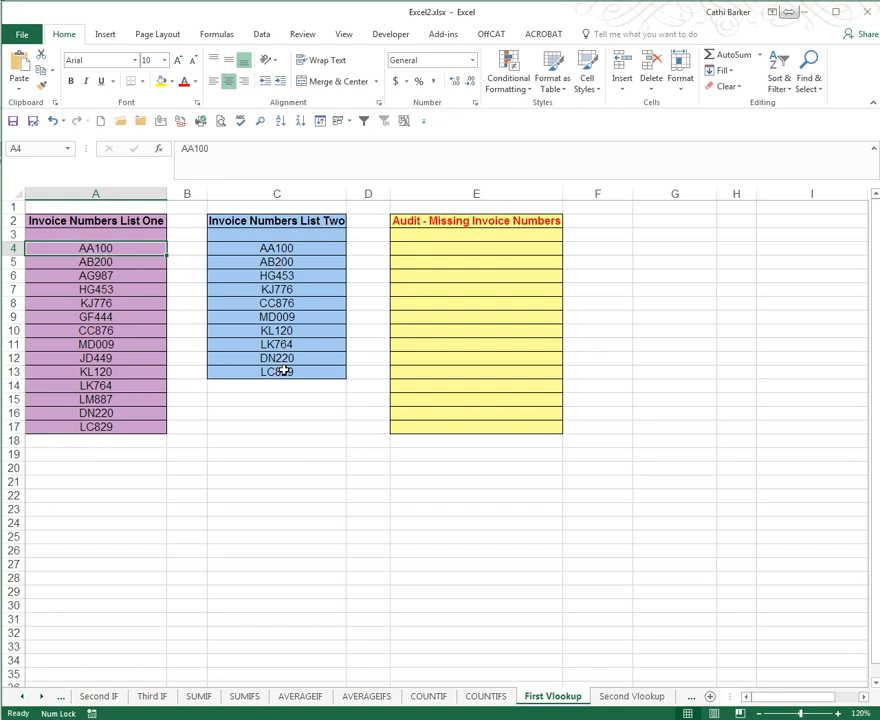
click(432, 247)
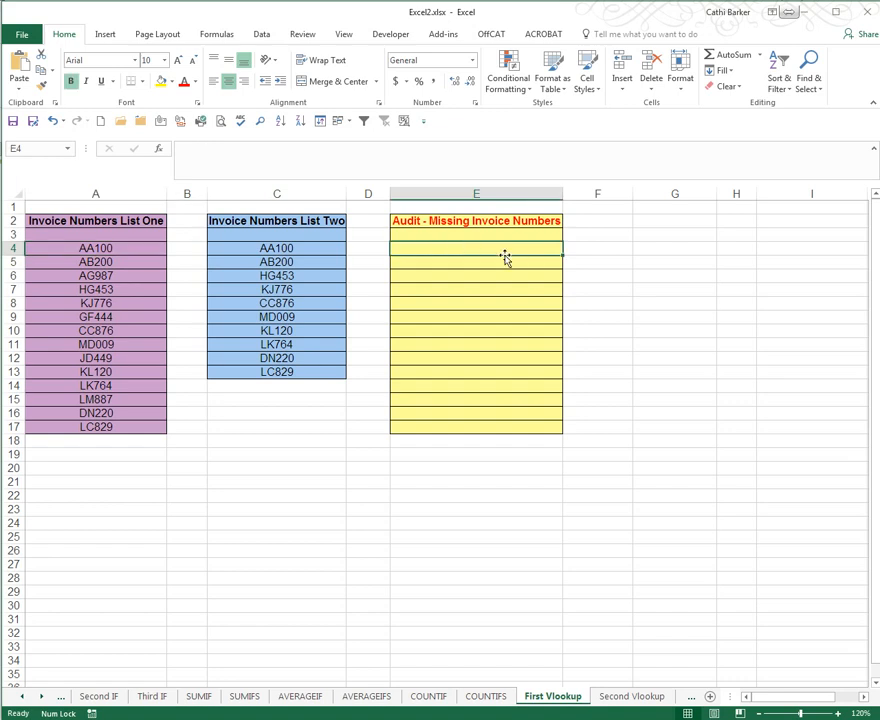
text(=v)
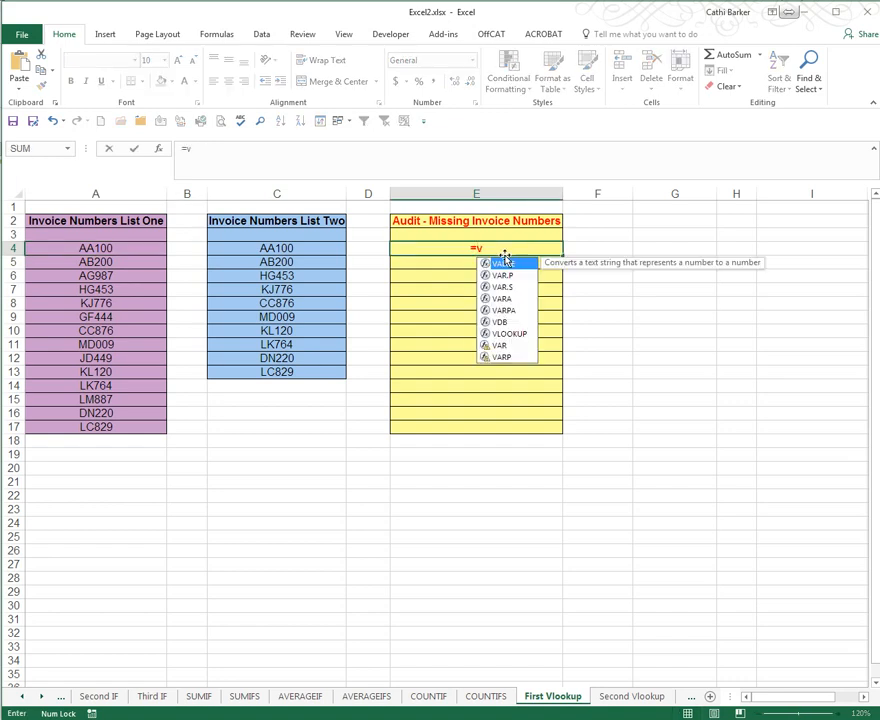
double_click(505, 334)
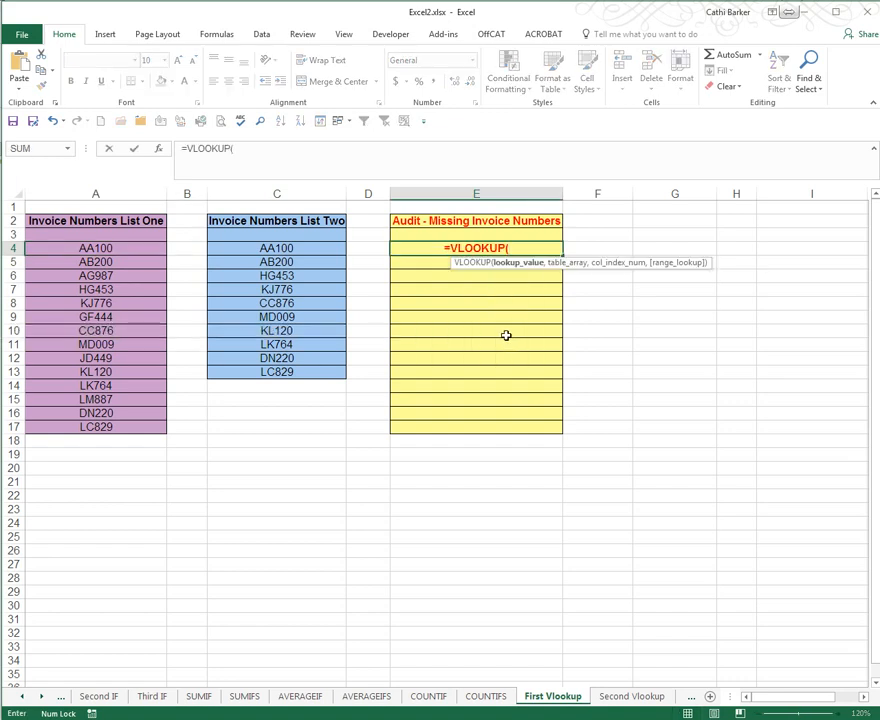
click(134, 247)
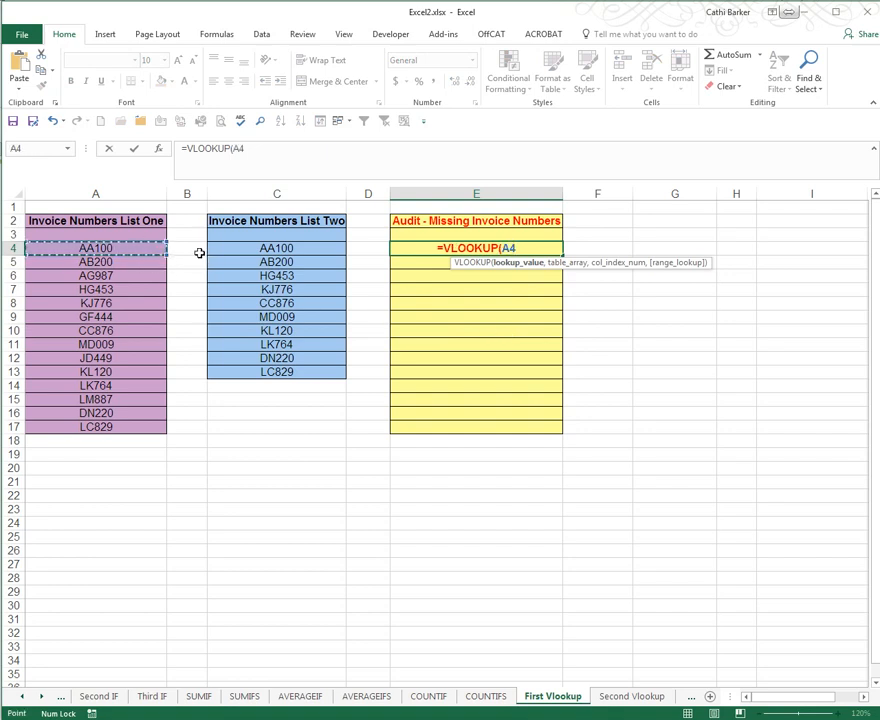
text(,)
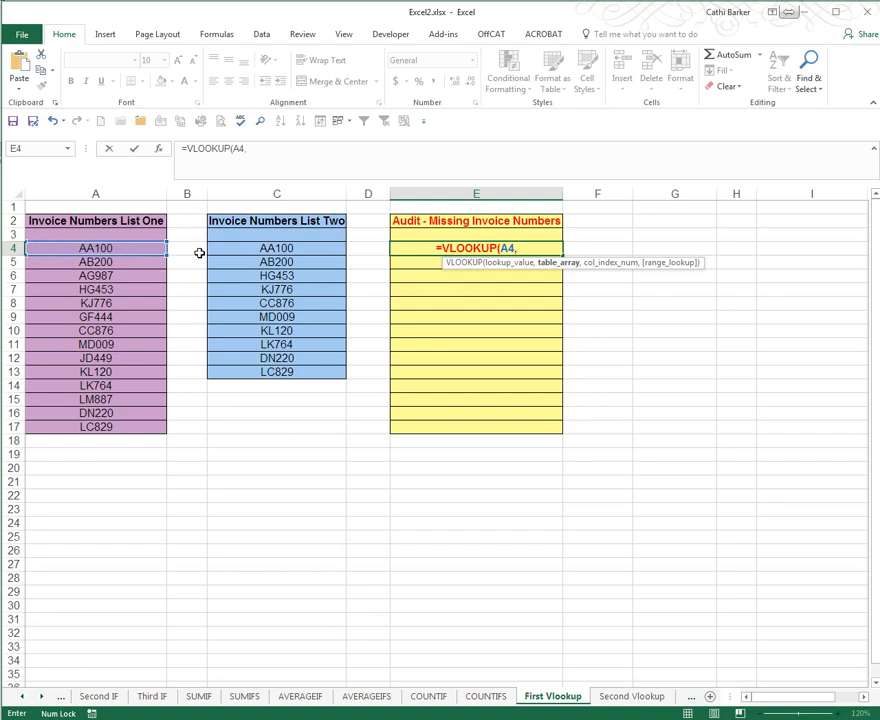
- Complete the E4 formula with table array $C$4:$C$13, column index 1 and FALSE for exact match, and fill it down to E17
drag(279, 249, 284, 372)
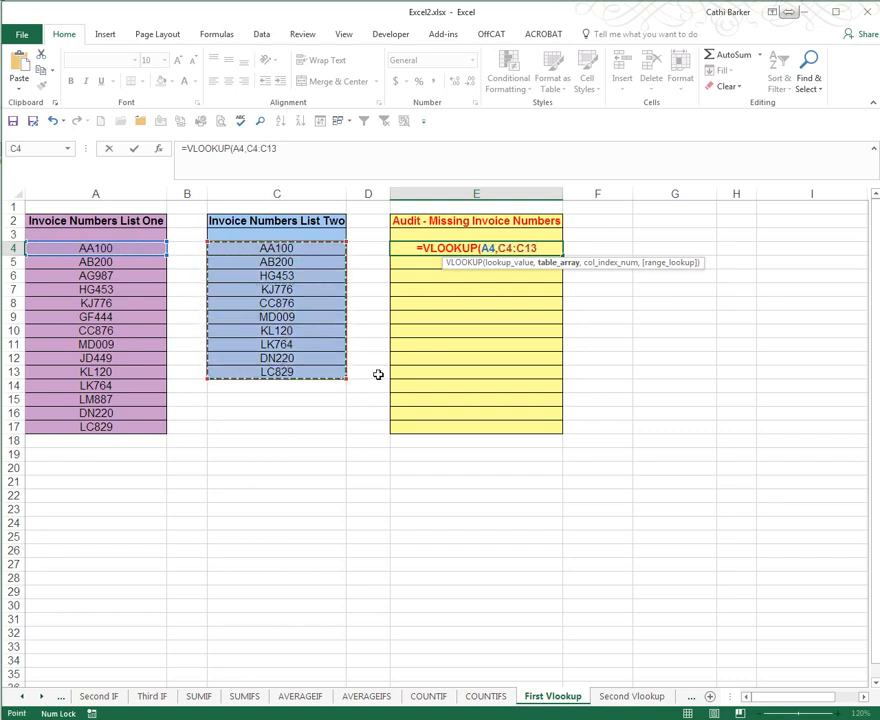
key(F4)
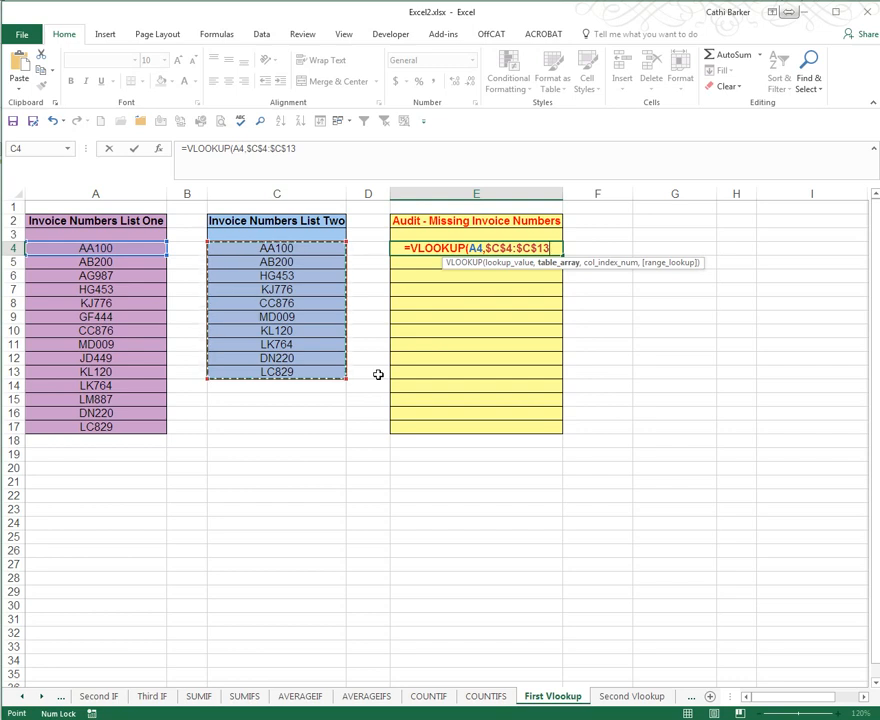
text(,)
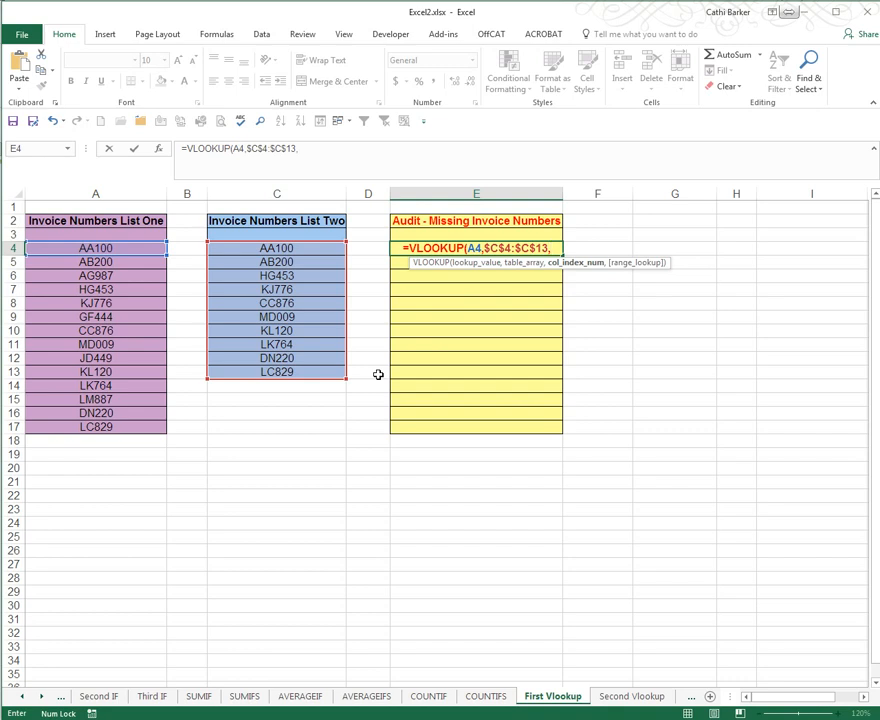
text(1)
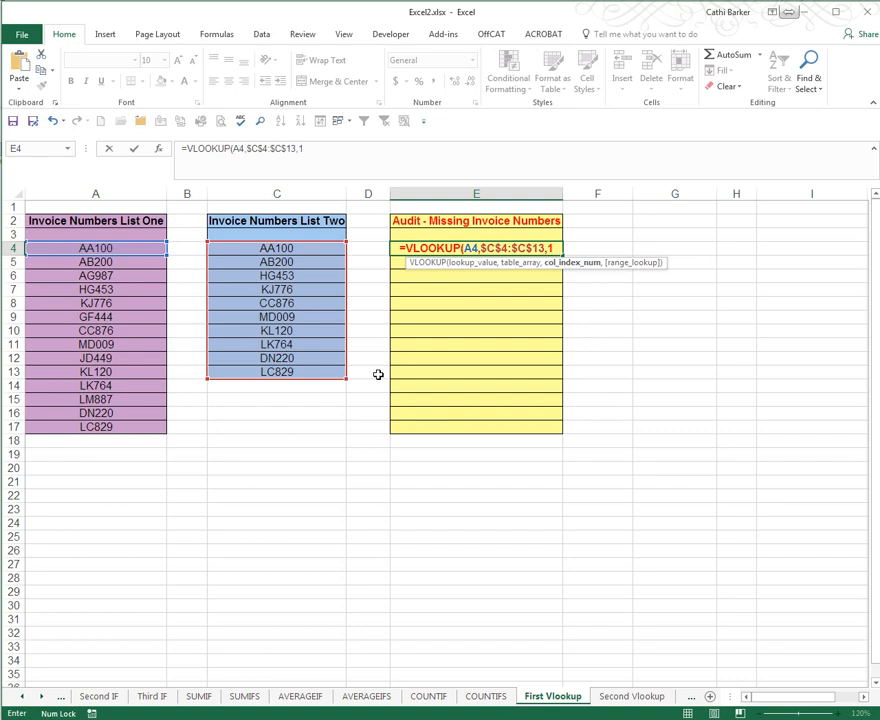
text(,)
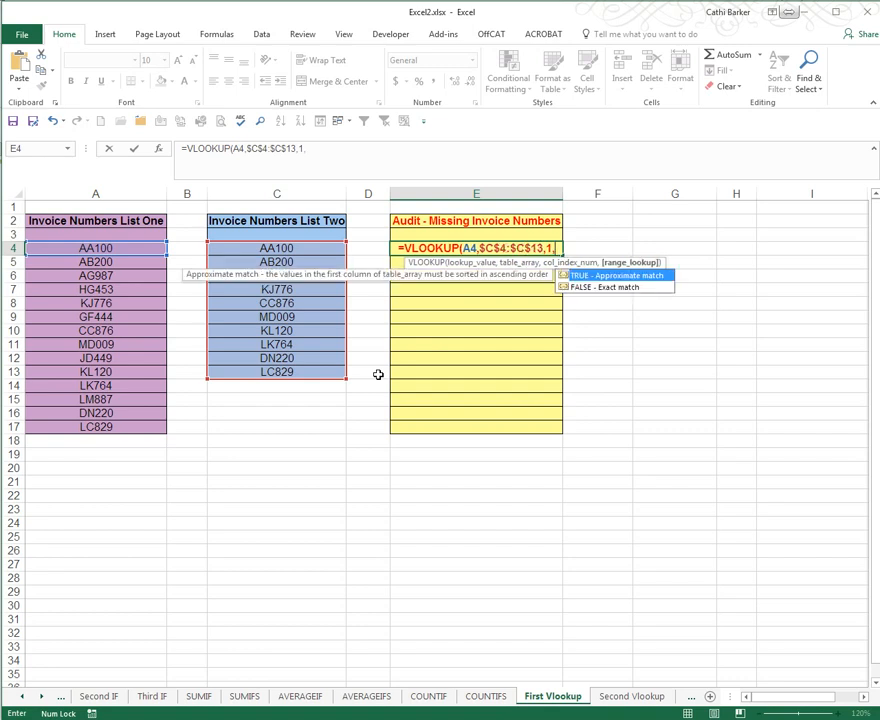
double_click(600, 287)
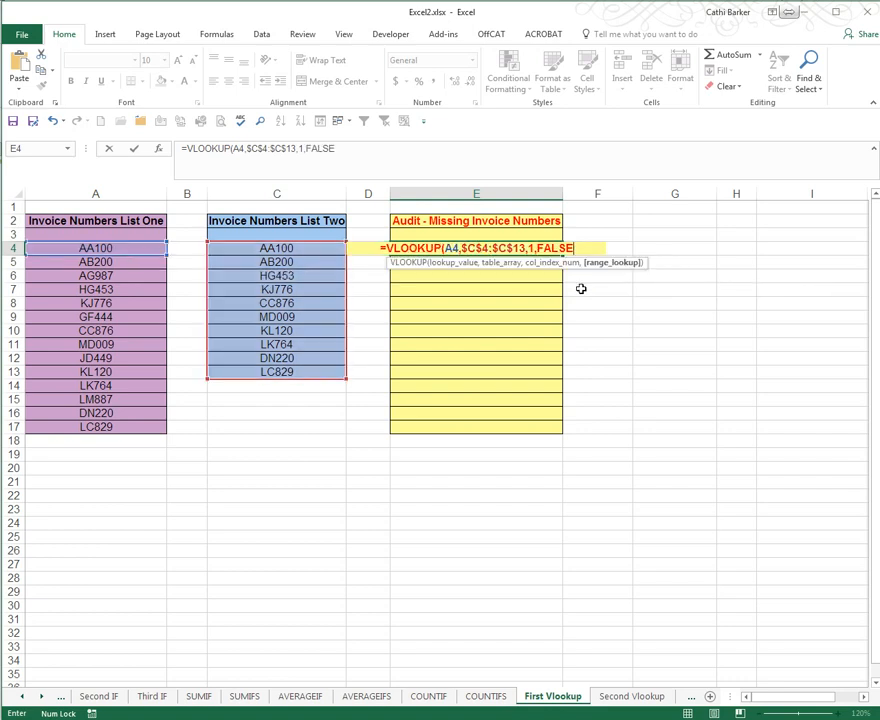
key(ctrl+Return)
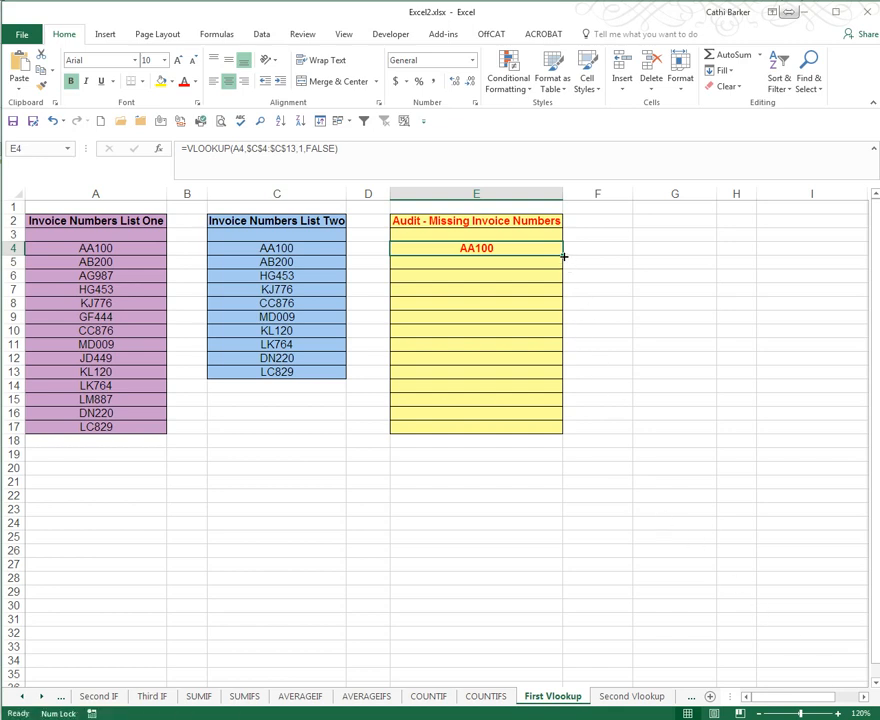
drag(564, 257, 568, 442)
- Examine the audit column's VLOOKUP formulas and results in E4 to E14 against the two invoice number lists
click(497, 262)
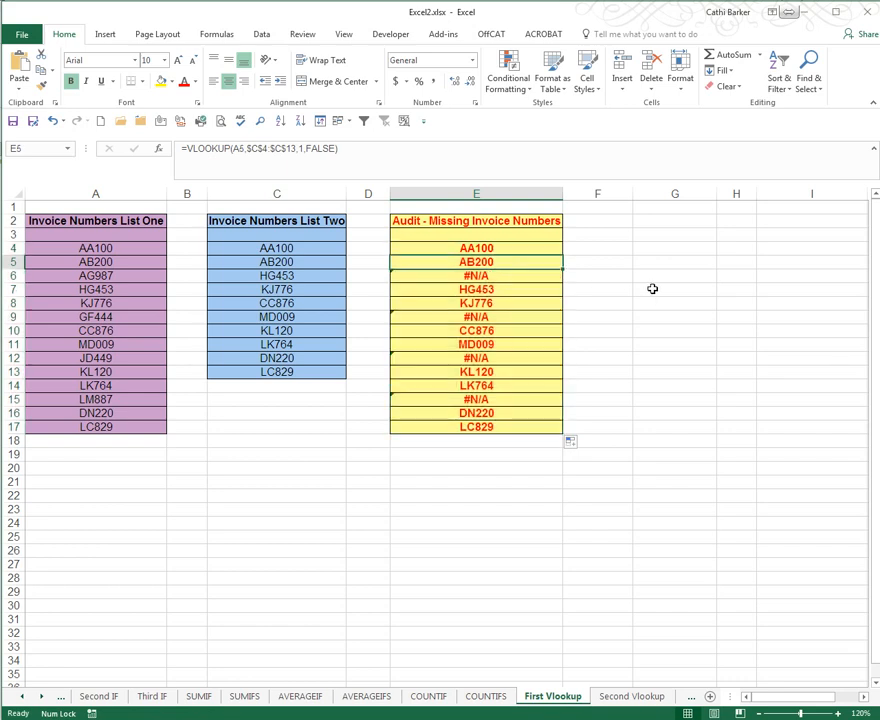
key(Down)
key(Down)
key(Down)
key(Down)
key(Down)
key(Down)
key(Down)
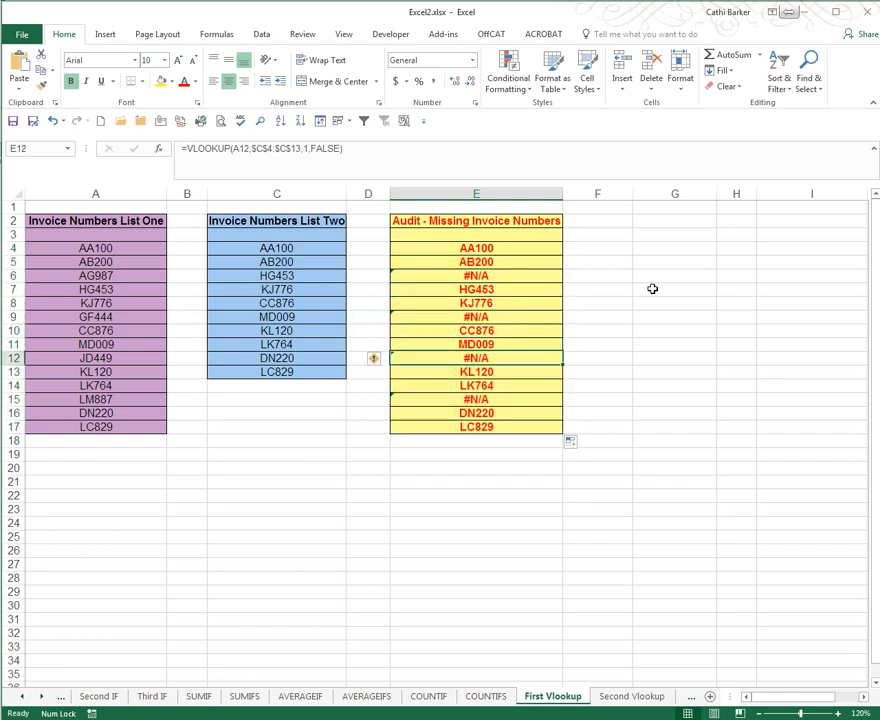
key(Down)
key(Down)
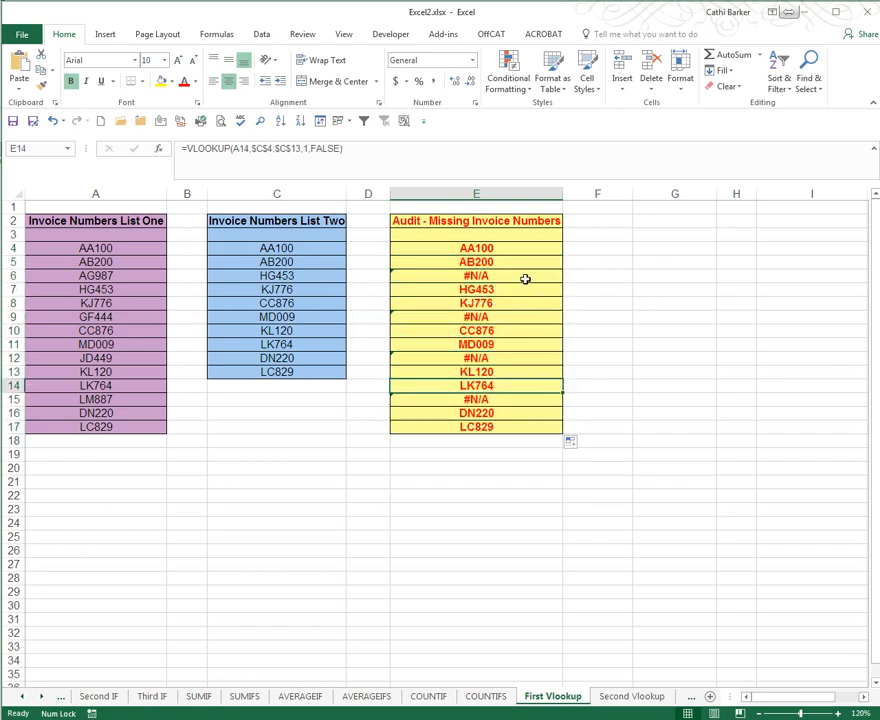
click(470, 276)
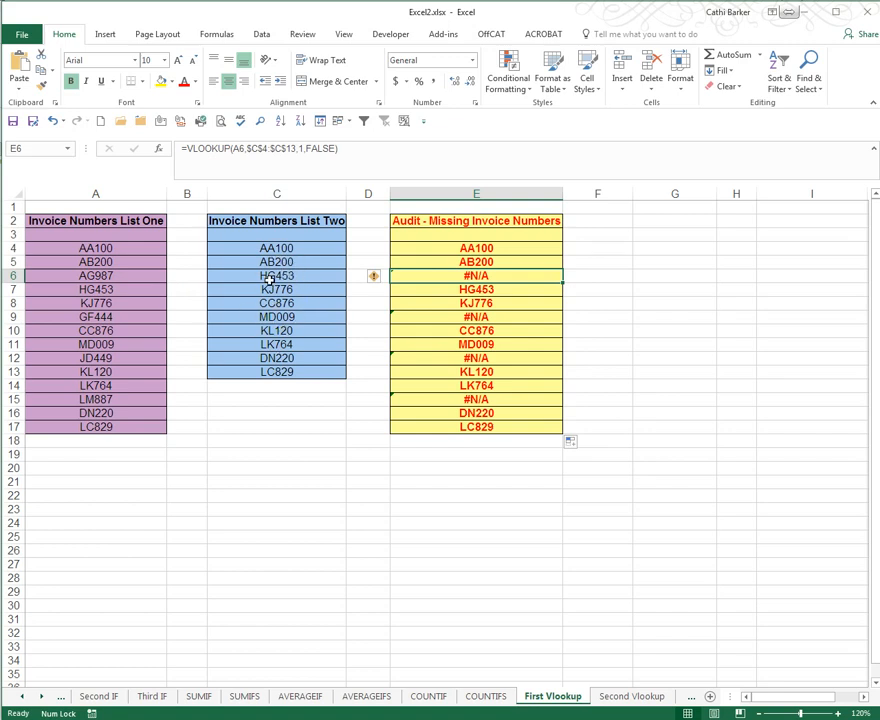
click(485, 248)
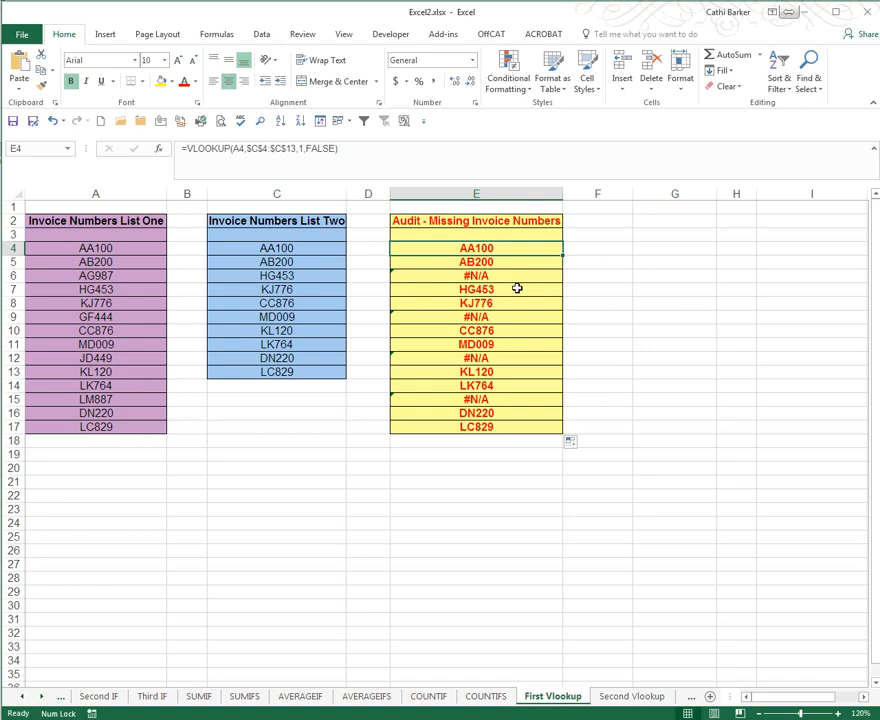
- Return to the Second Vlookup sheet and create two copies of it between the original and the Ampersand sheet
click(636, 697)
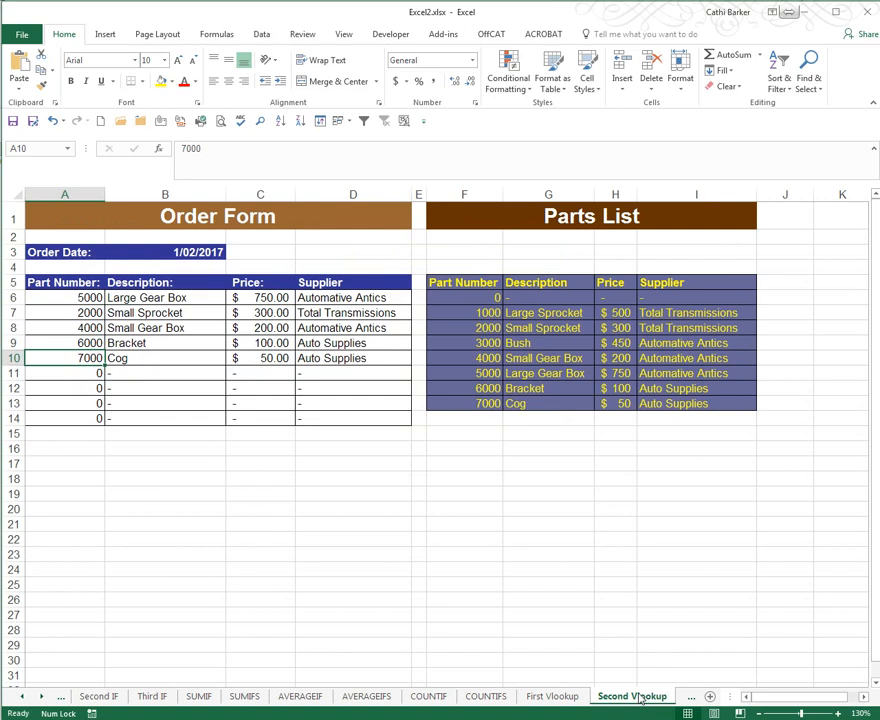
click(43, 700)
click(43, 700)
click(43, 700)
click(43, 700)
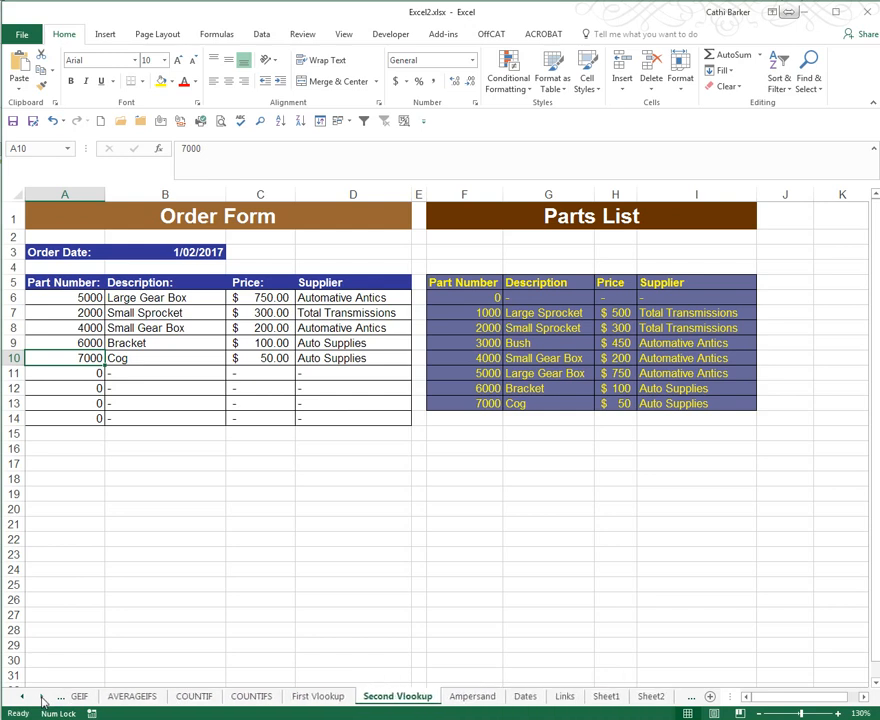
click(43, 700)
click(43, 700)
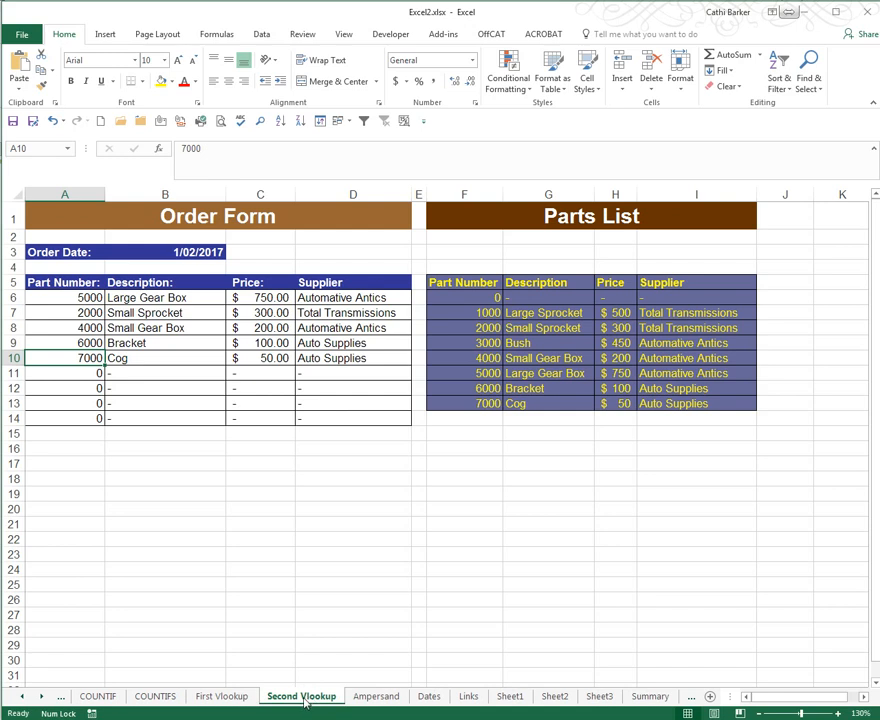
drag(302, 703, 474, 707)
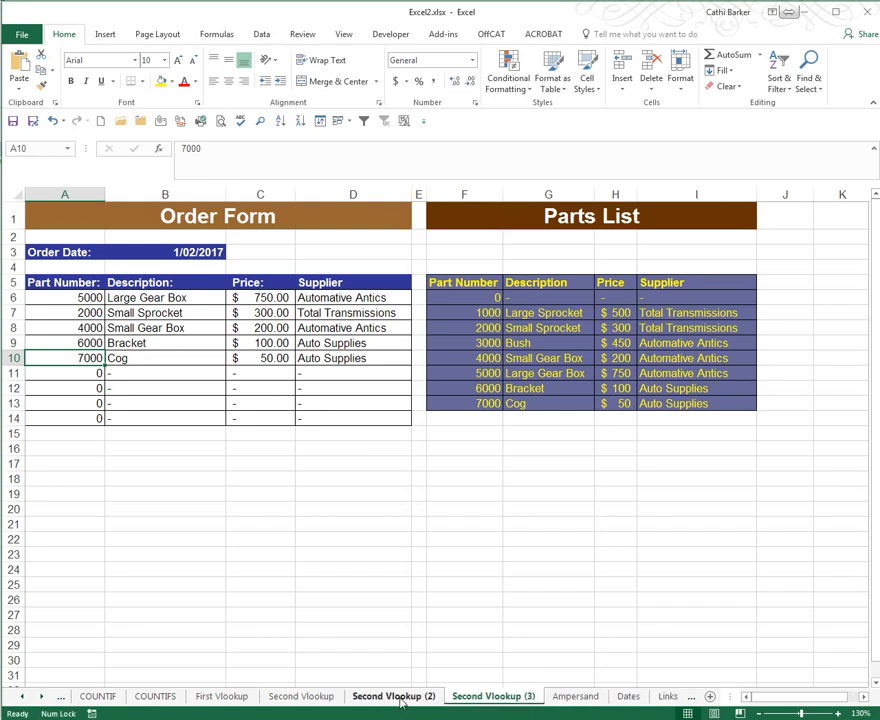
- Rename the Second Vlookup (2) sheet as Order Form
drag(401, 703, 451, 708)
text(O)
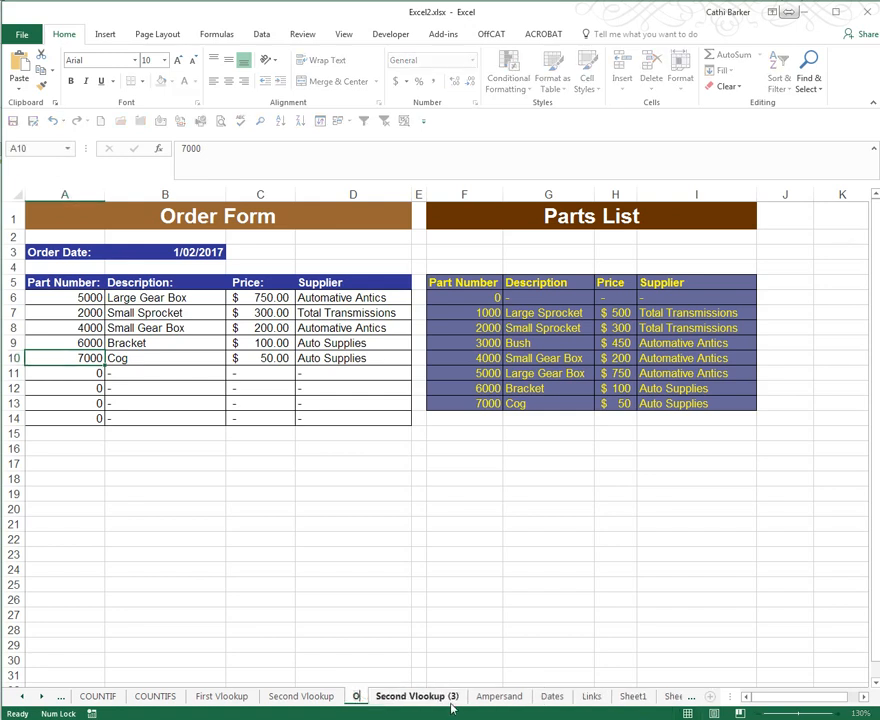
text(rder Form)
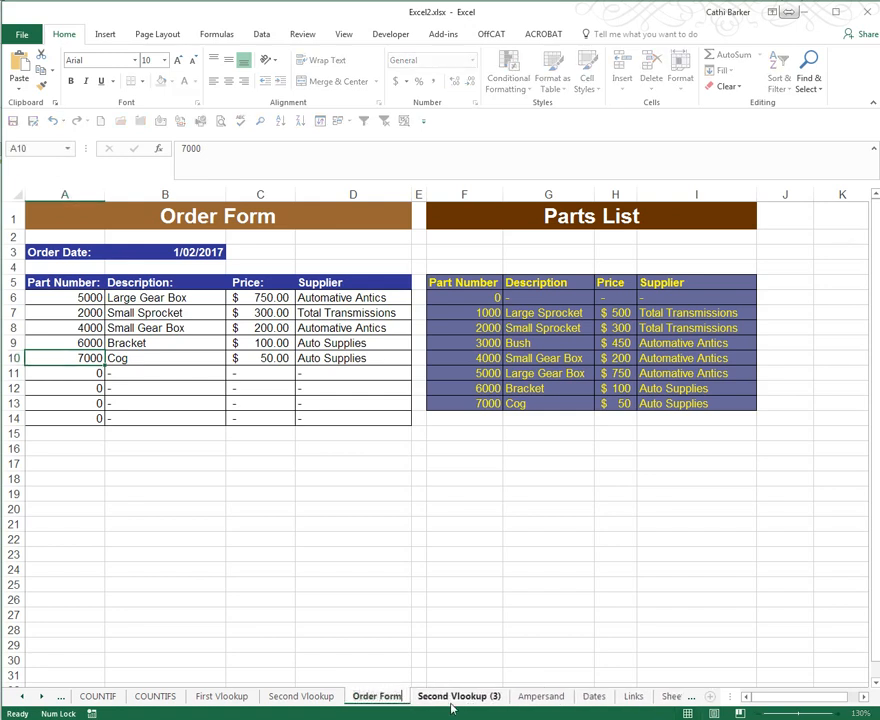
key(Return)
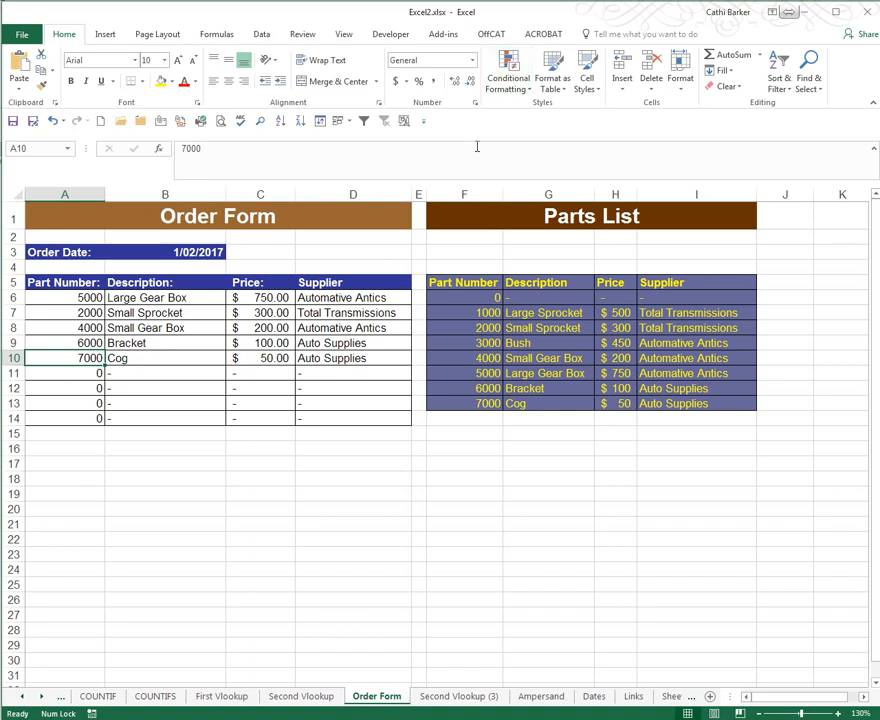
- On the Order Form sheet, clear the formulas in B6:D14 and delete columns F to I containing the parts list
drag(208, 298, 334, 418)
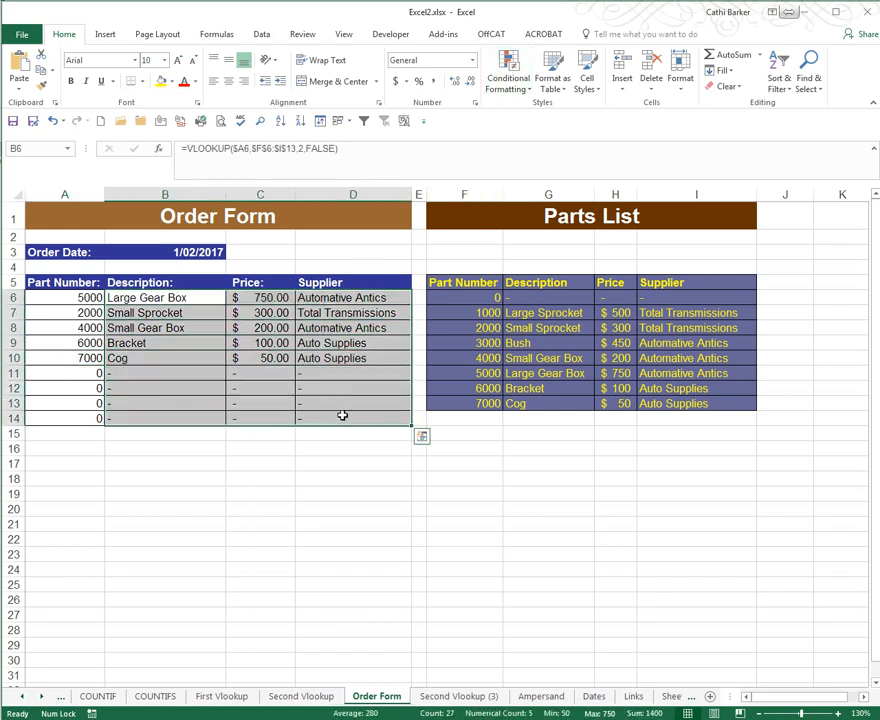
key(Delete)
drag(460, 193, 713, 192)
right_click(713, 192)
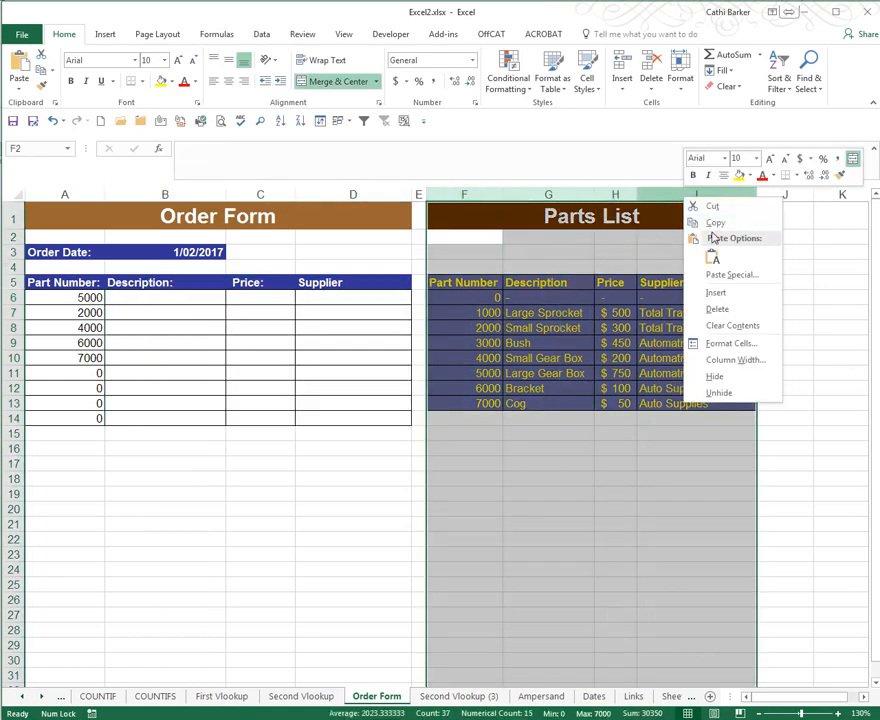
click(717, 308)
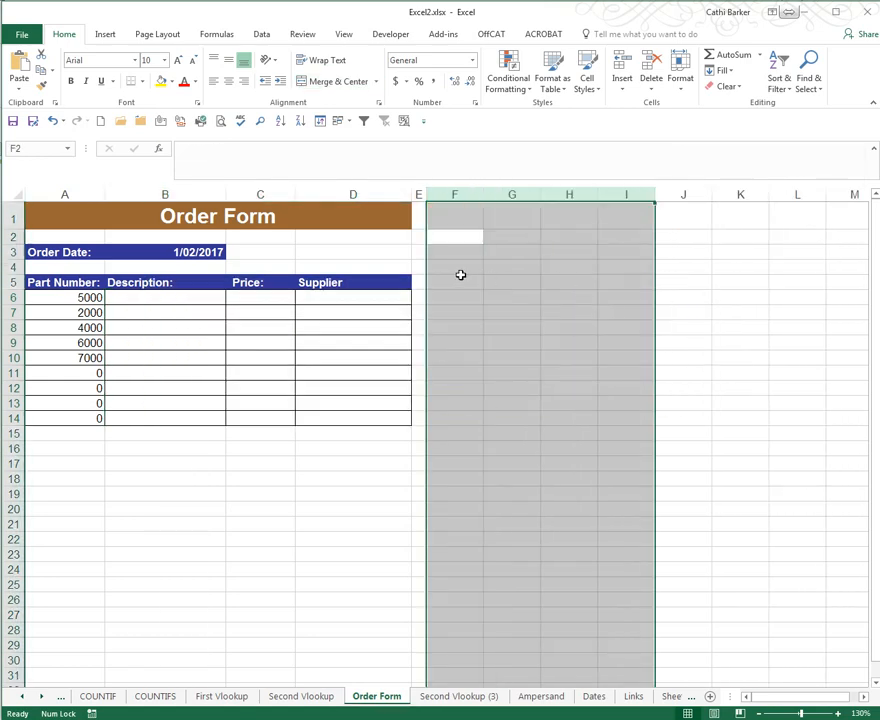
click(458, 280)
click(70, 222)
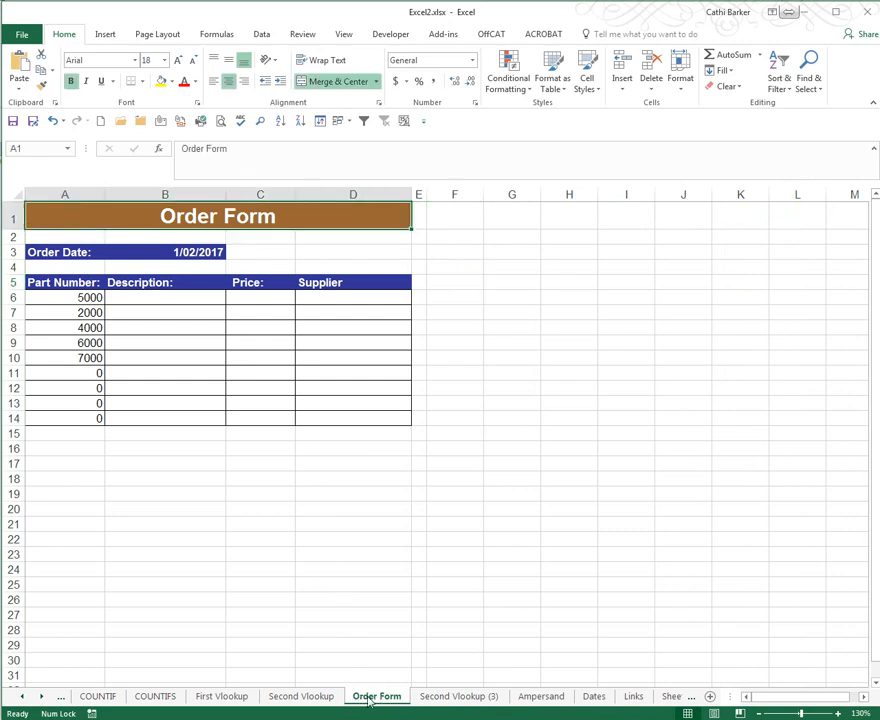
- Rename the Second Vlookup (3) sheet as Parts List
click(444, 698)
double_click(447, 700)
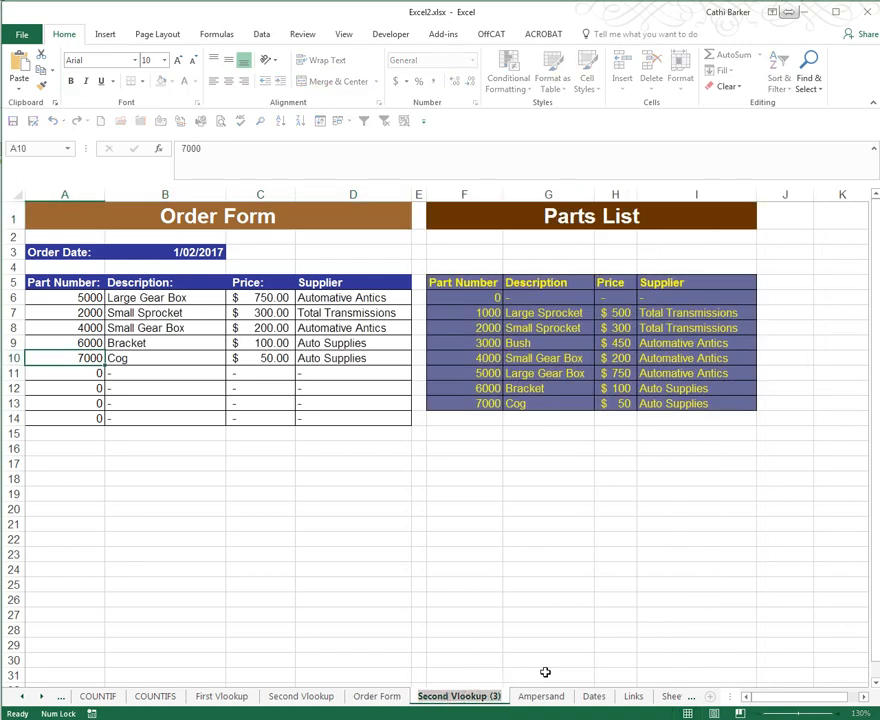
text(Parts)
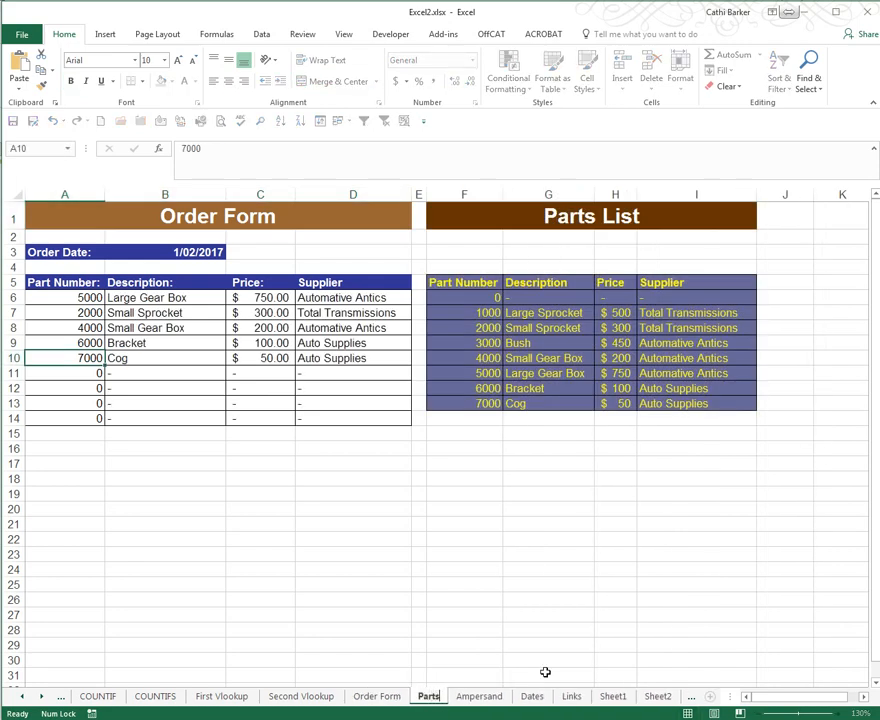
text( List)
key(Return)
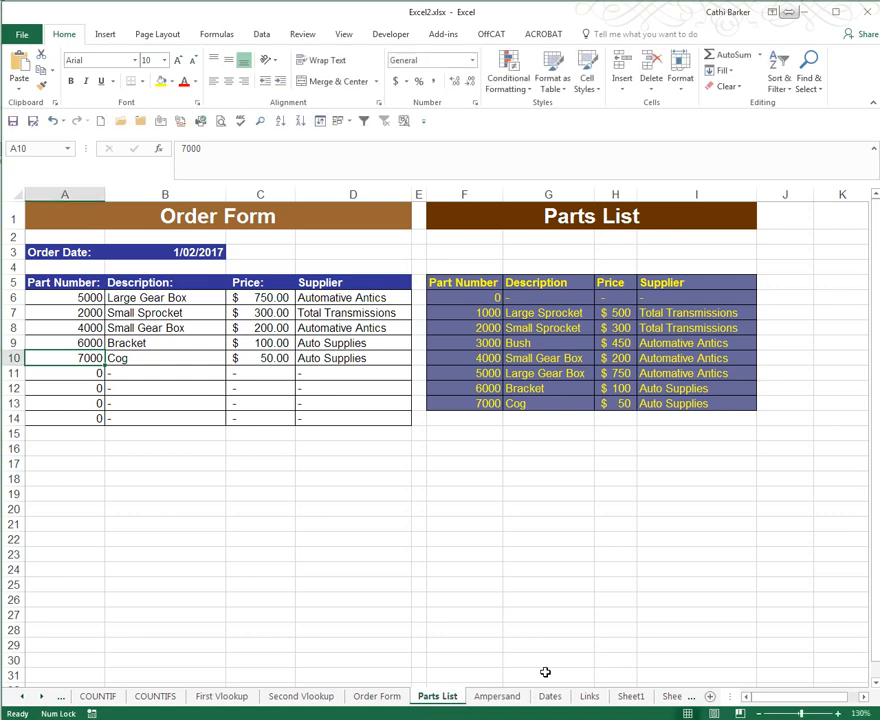
- Delete columns A to E containing the order form from the Parts List sheet
drag(70, 194, 412, 190)
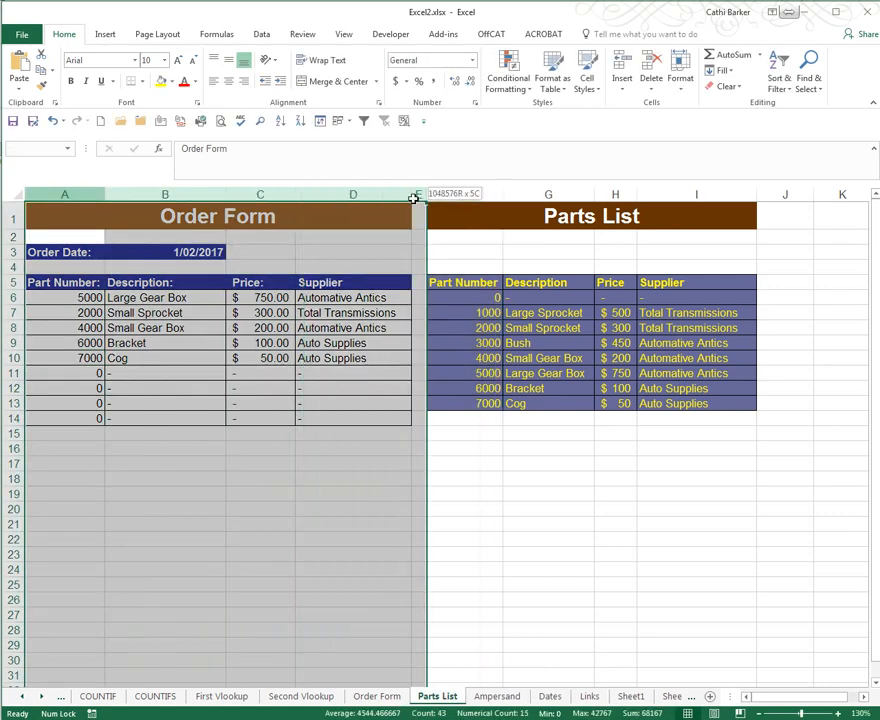
right_click(352, 194)
click(381, 312)
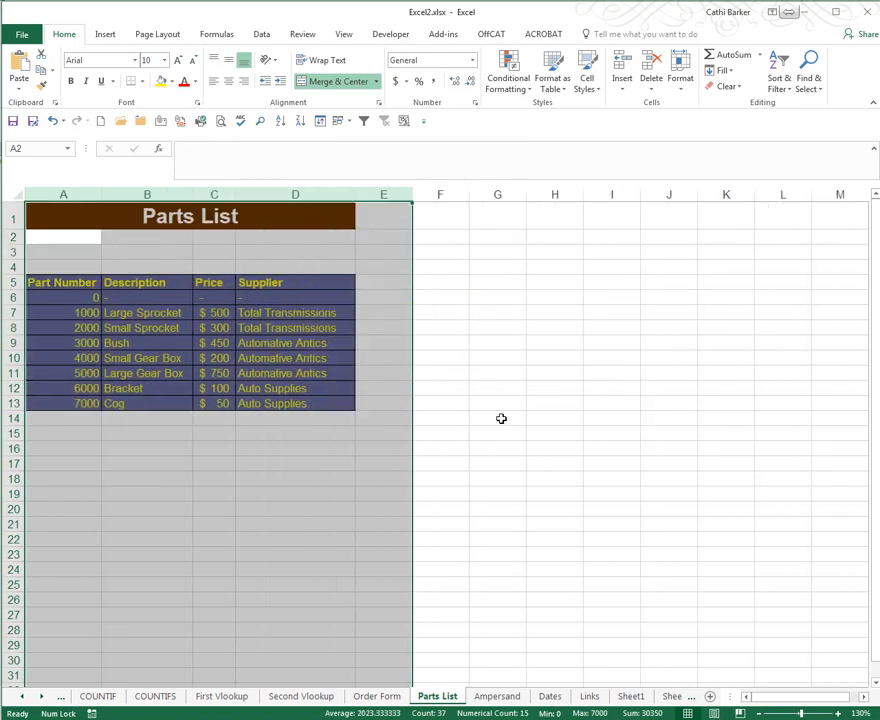
click(68, 299)
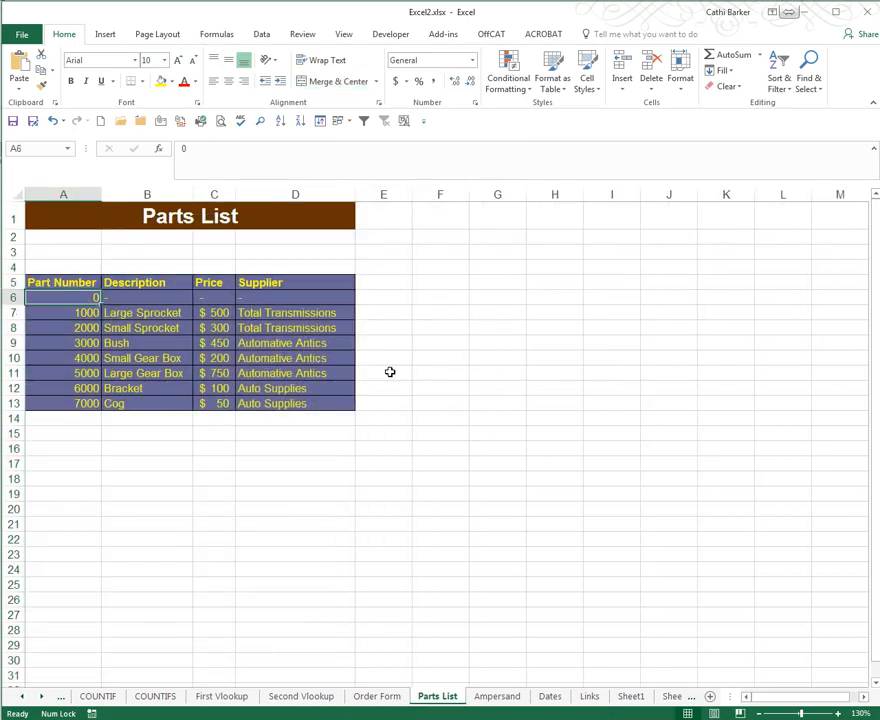
- On the Order Form sheet, begin a VLOOKUP formula in B6 with $A6 as the lookup value
click(376, 696)
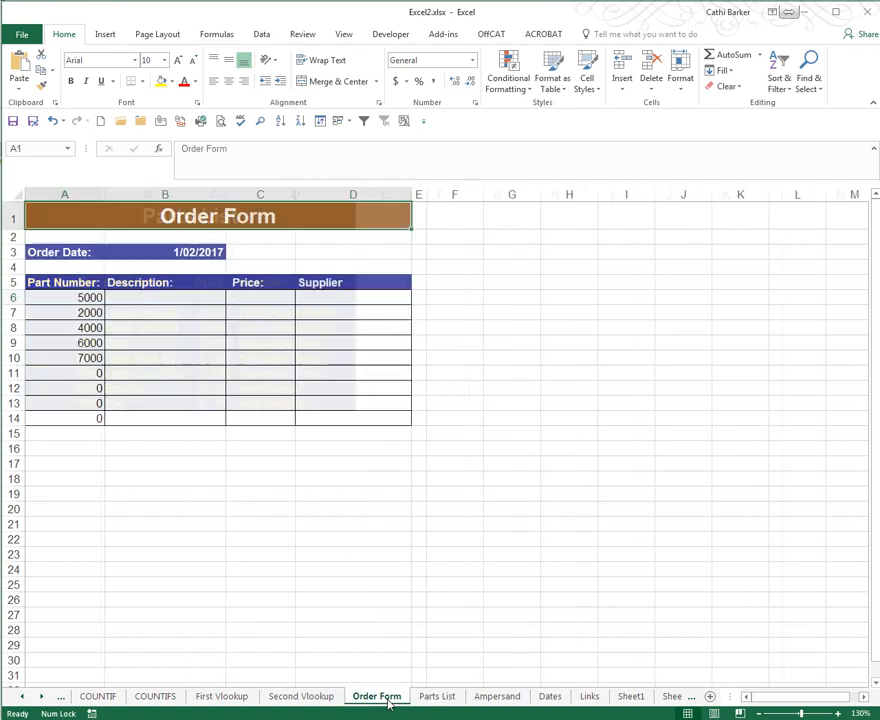
click(190, 297)
text(=v)
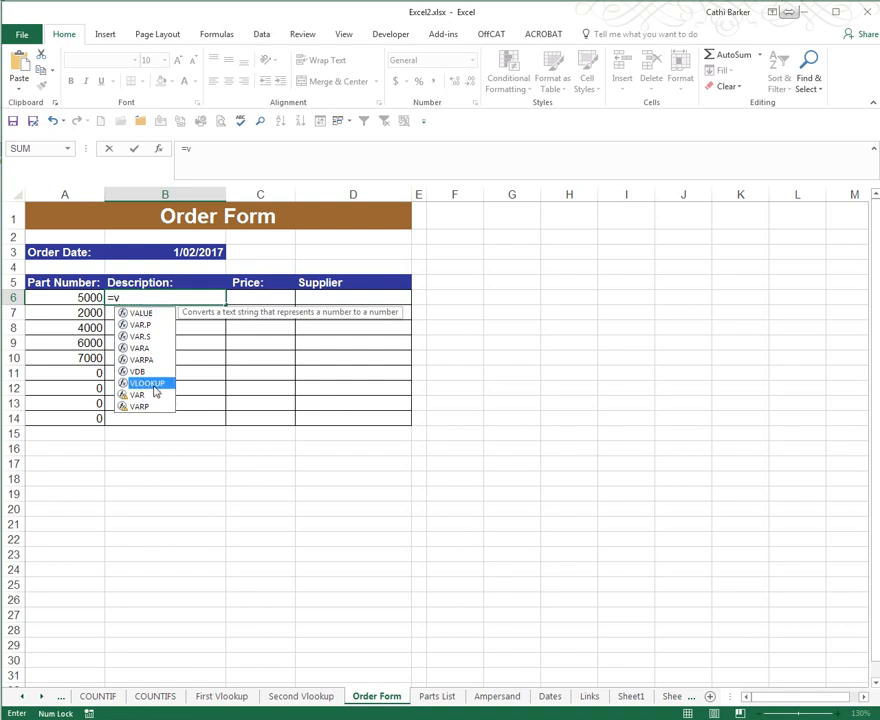
double_click(147, 383)
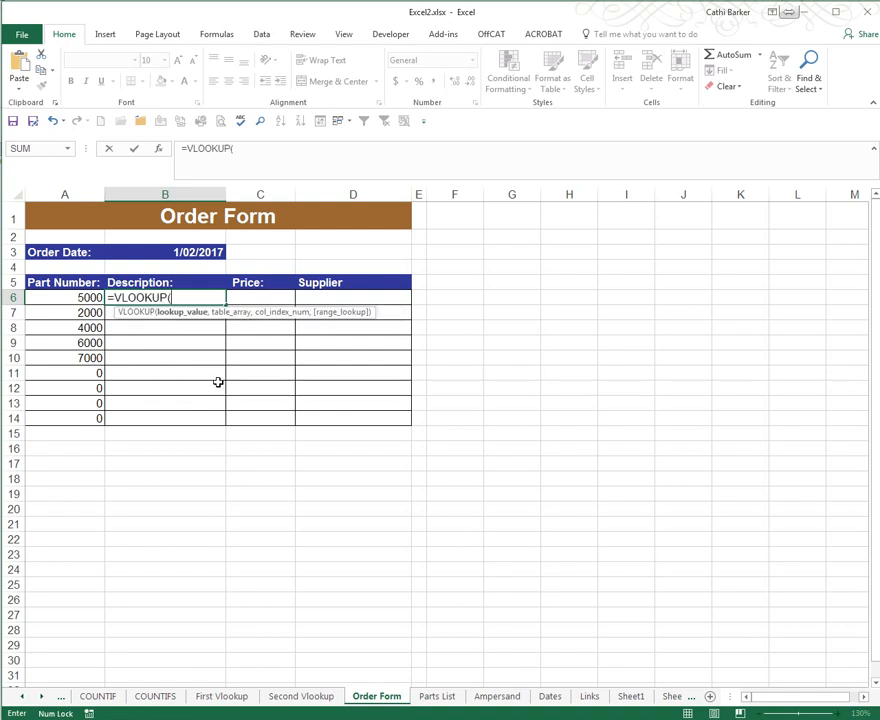
click(65, 297)
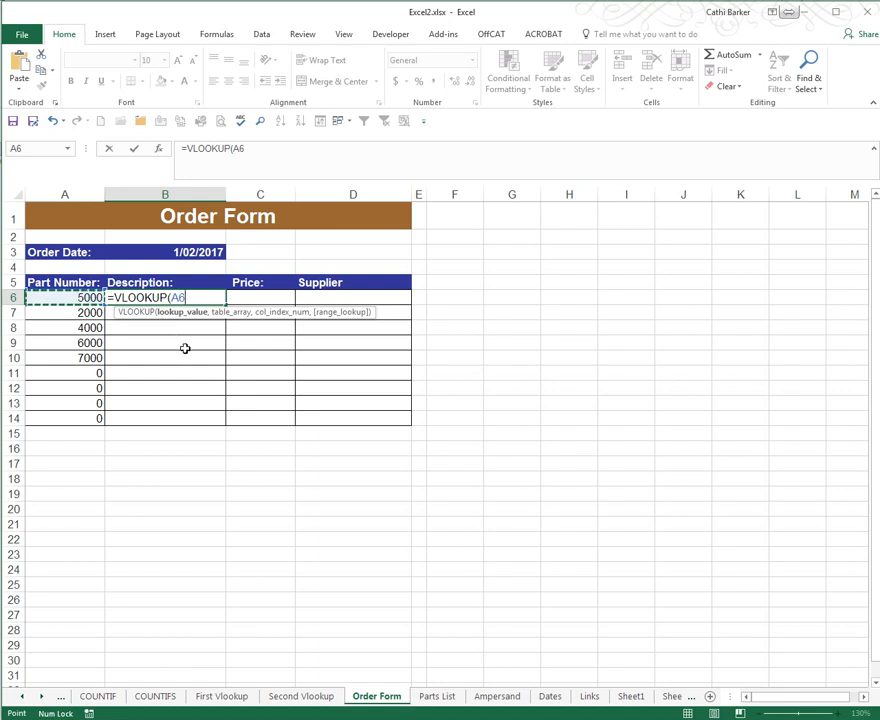
key(F4)
key(F4)
key(F4)
text(,)
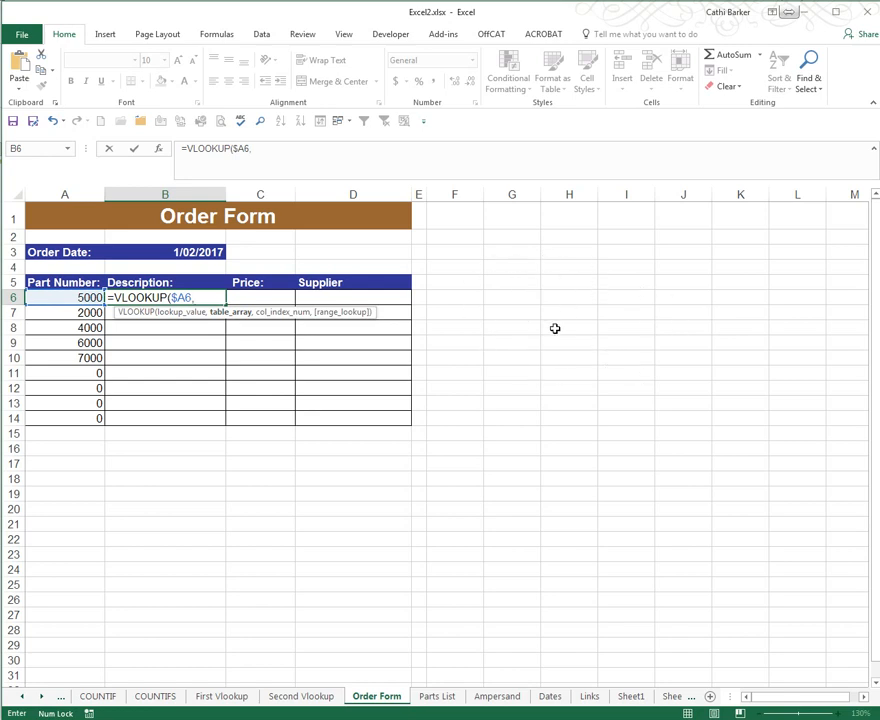
- Complete the B6 formula with table array A6:D13 from the Parts List sheet, column index 2 and FALSE for exact match
click(436, 697)
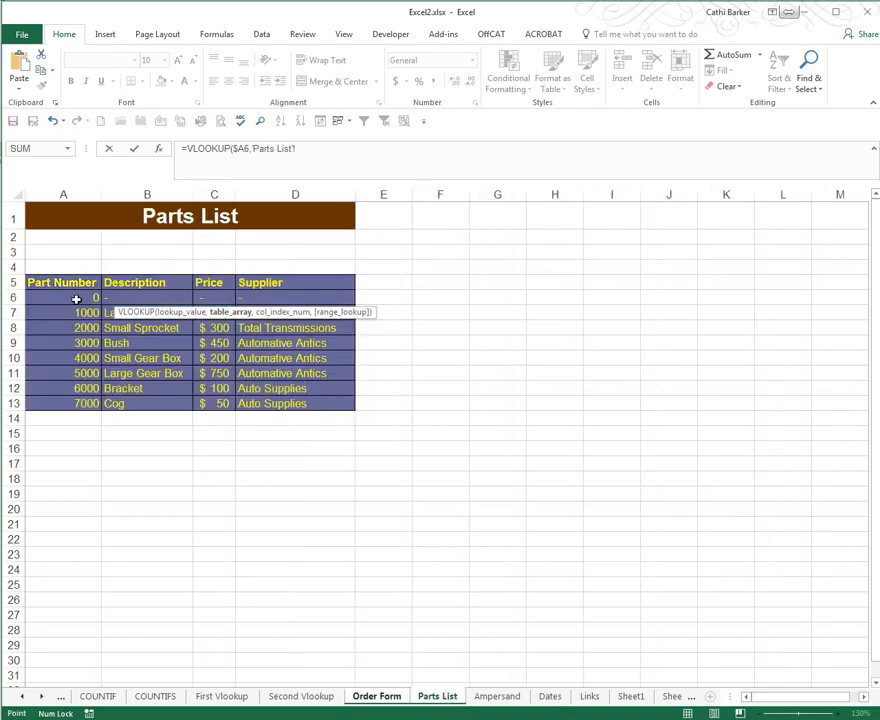
drag(76, 299, 296, 405)
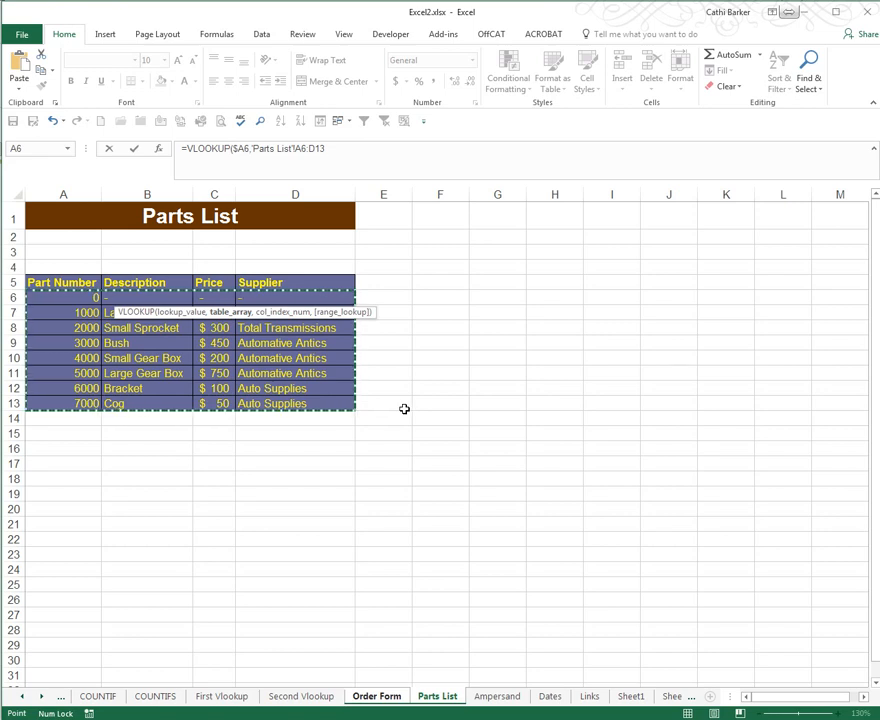
text(,2)
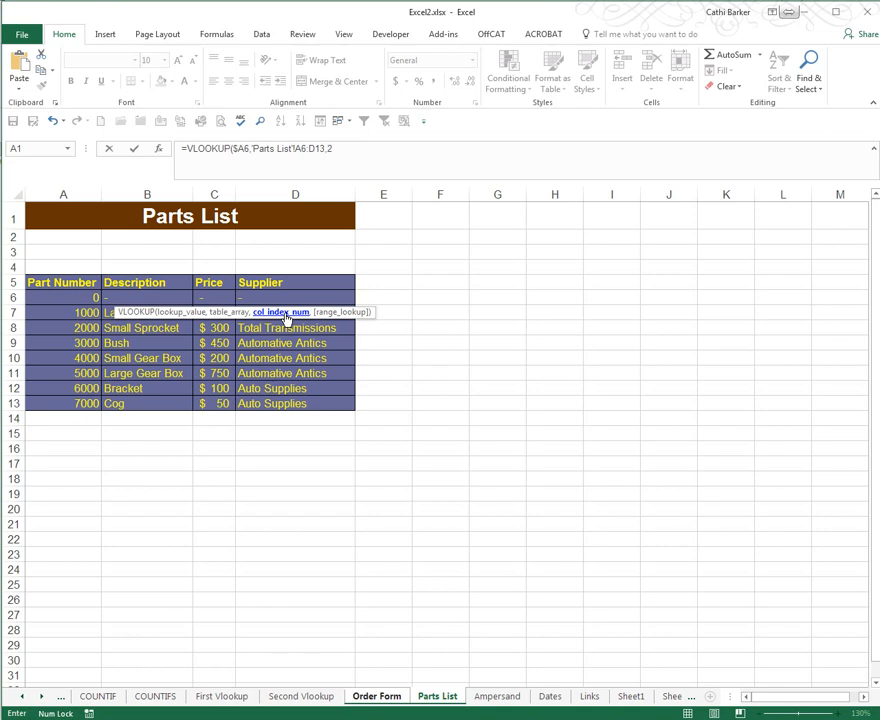
text(,)
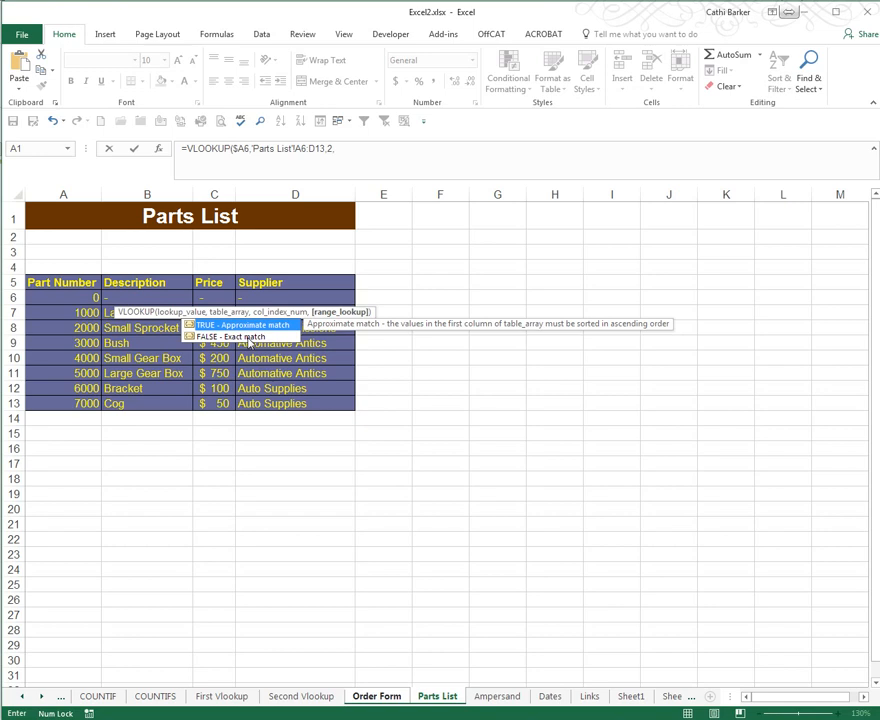
double_click(248, 337)
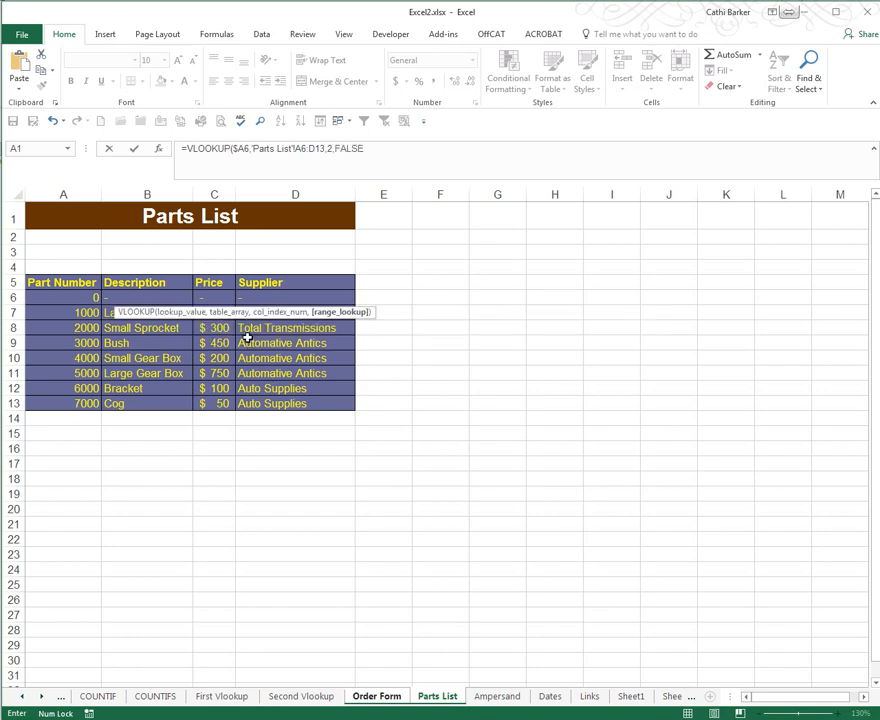
key(ctrl+Return)
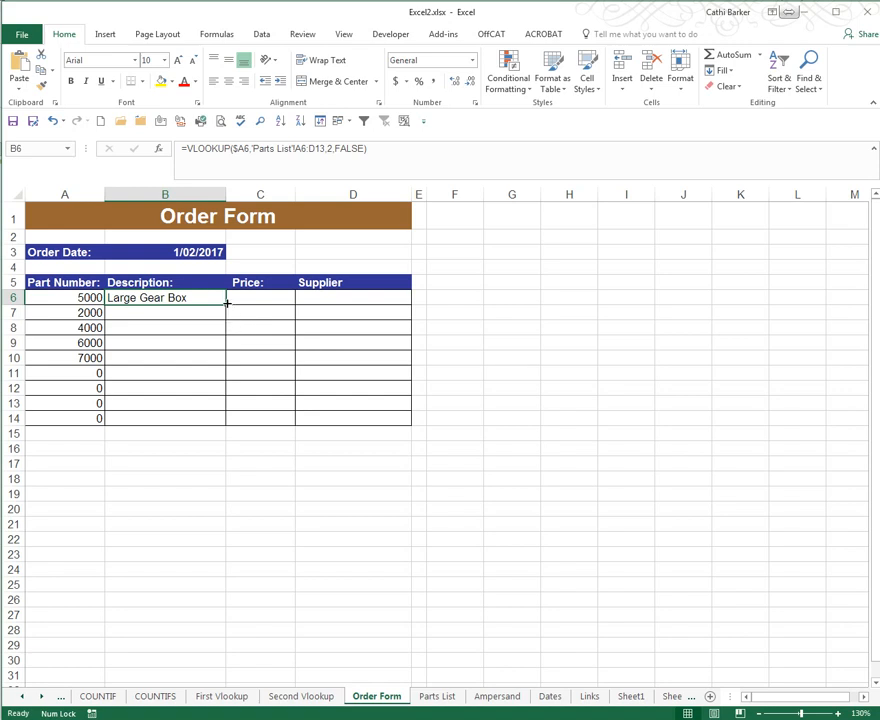
- Try filling the B6 formula down to B14, inspect its table array reference, and undo the fill
double_click(226, 304)
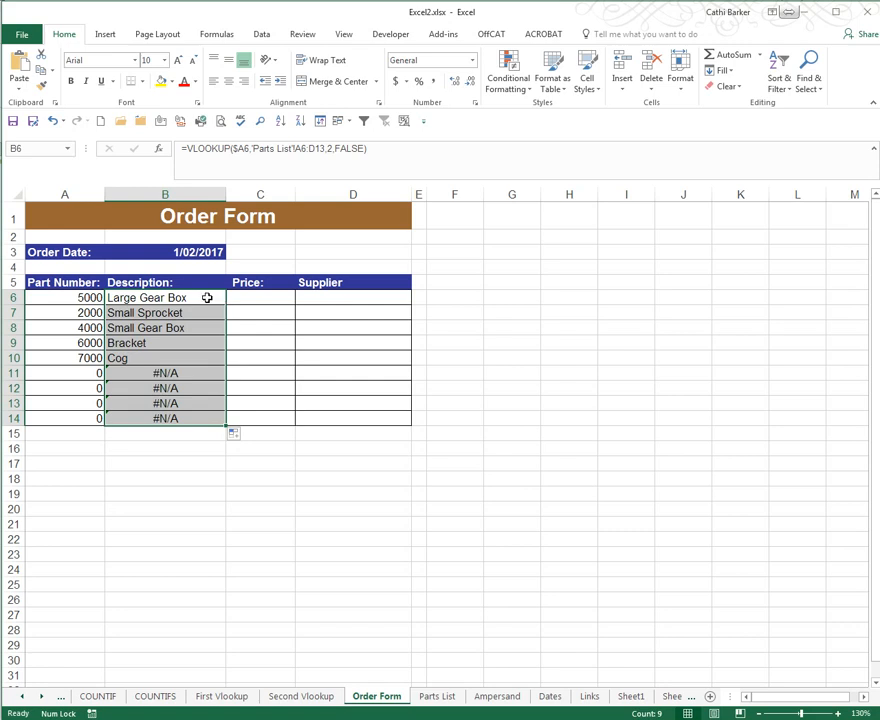
click(205, 299)
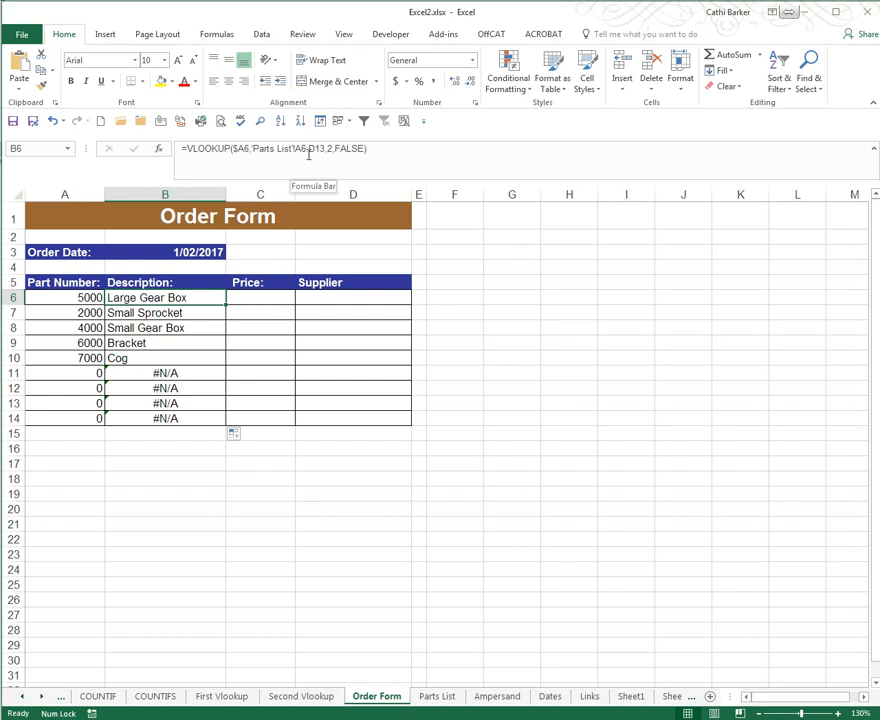
click(53, 121)
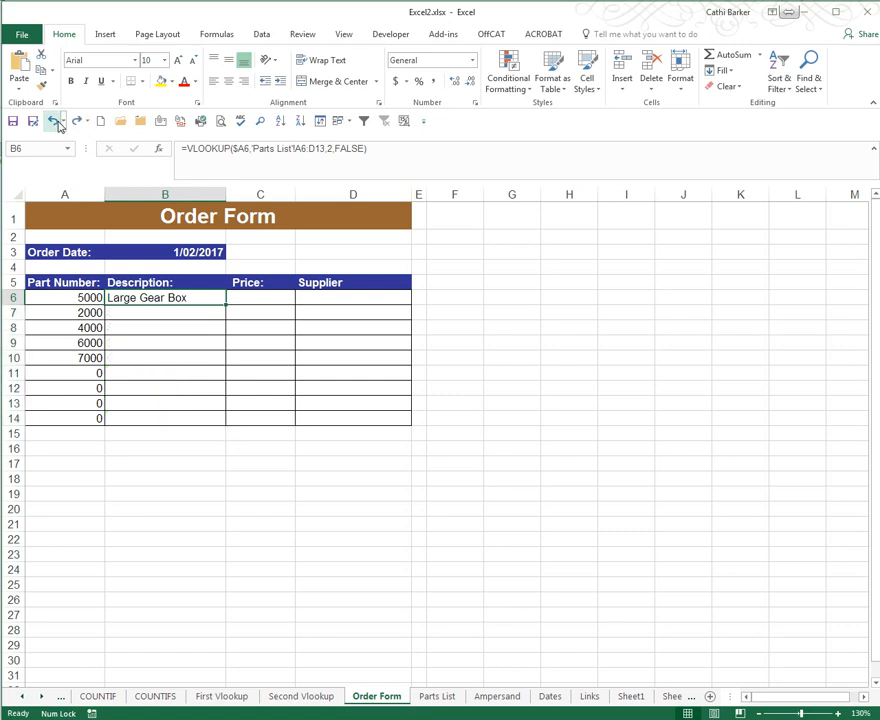
- Make the table array in the B6 formula absolute as $A$6:$D$13 and fill the formula down to B14
drag(293, 148, 316, 148)
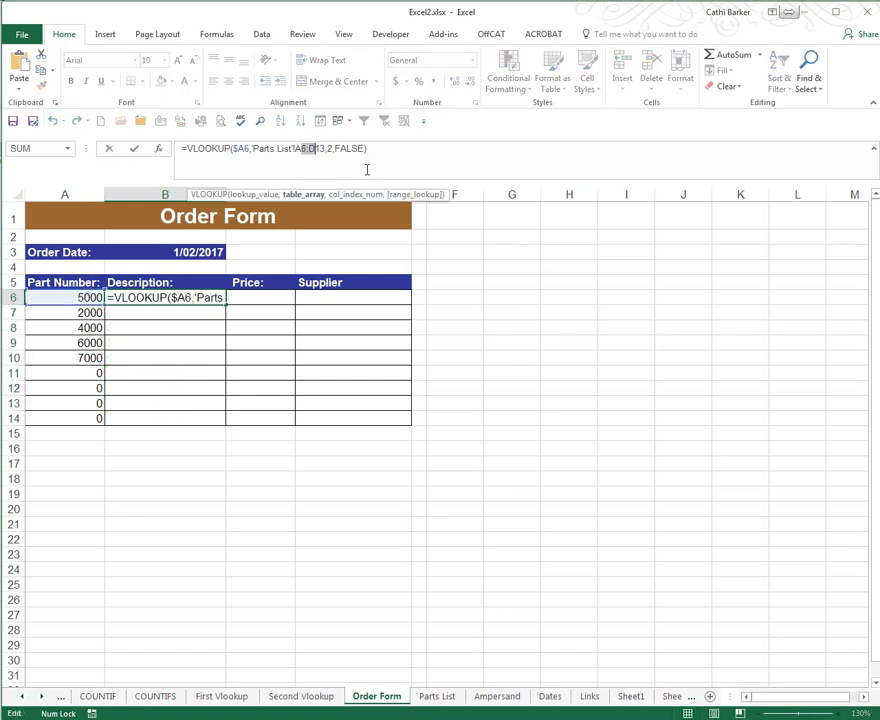
key(F4)
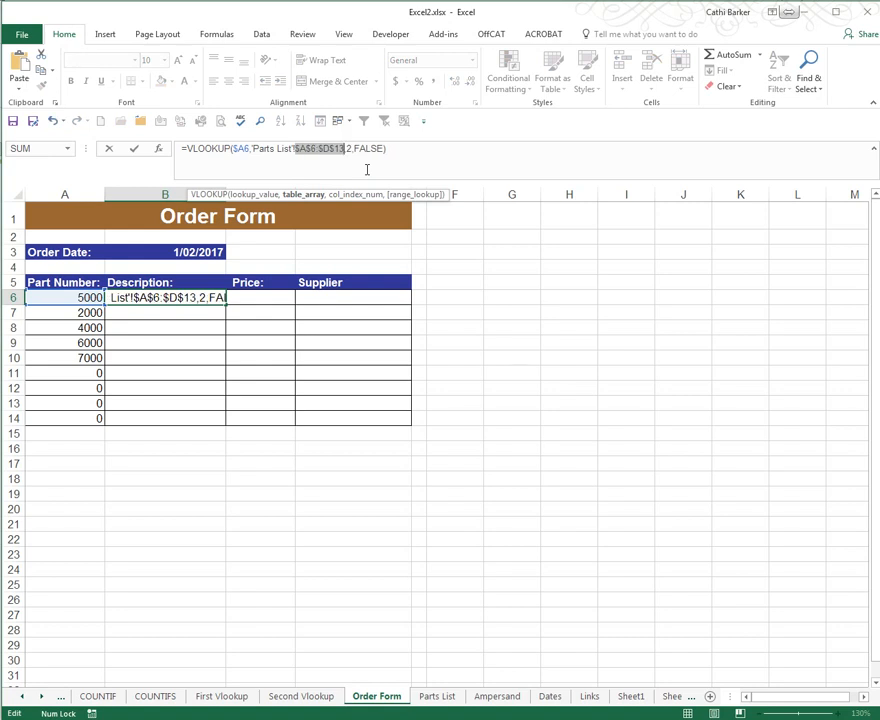
key(ctrl+Return)
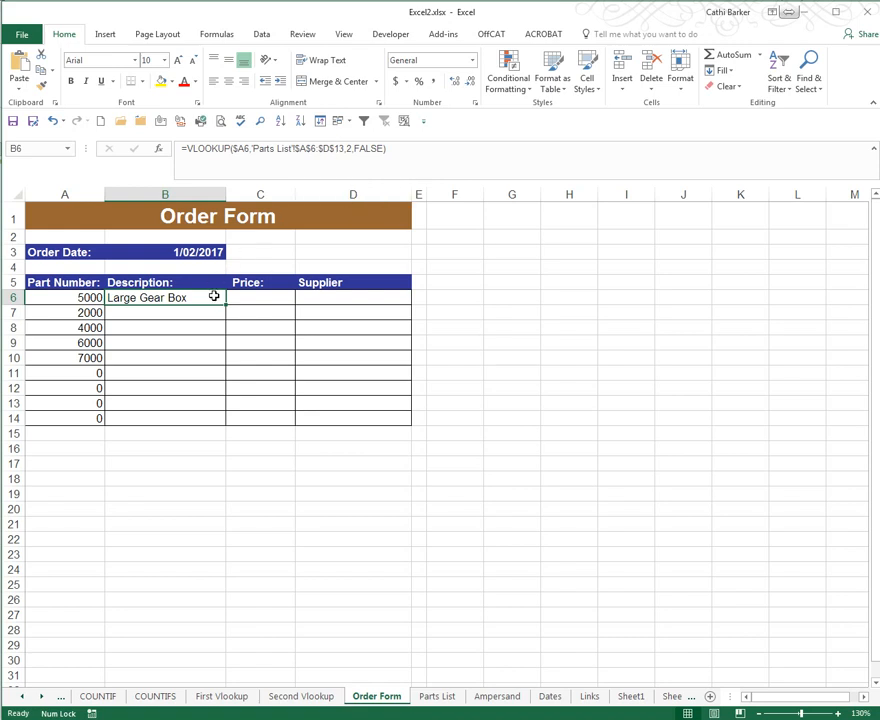
drag(227, 305, 222, 425)
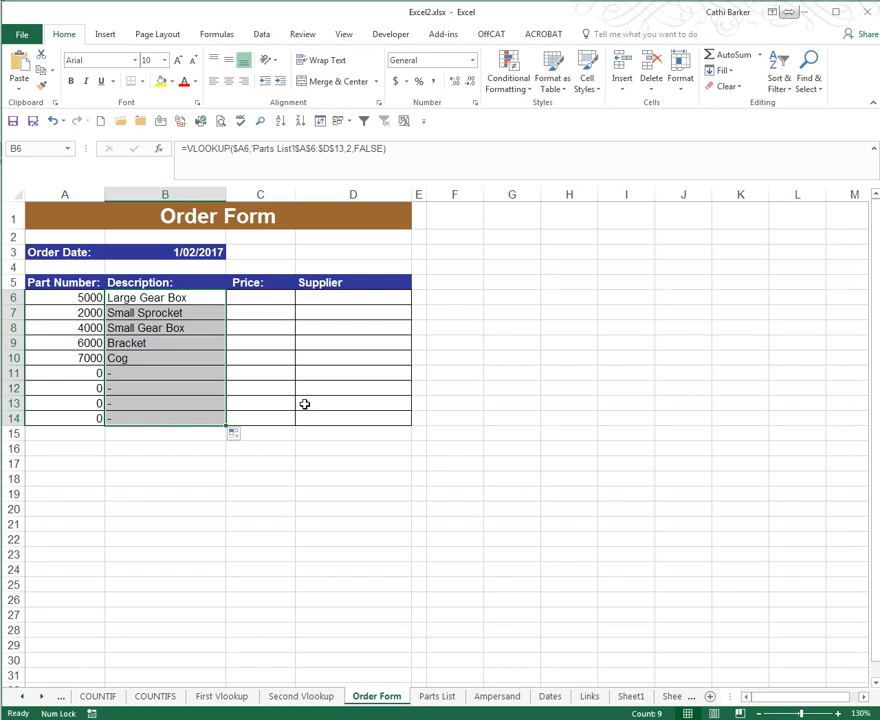
- Fill the B6 formula across to D6 and set the column index in the C6 Price formula to 3
click(180, 298)
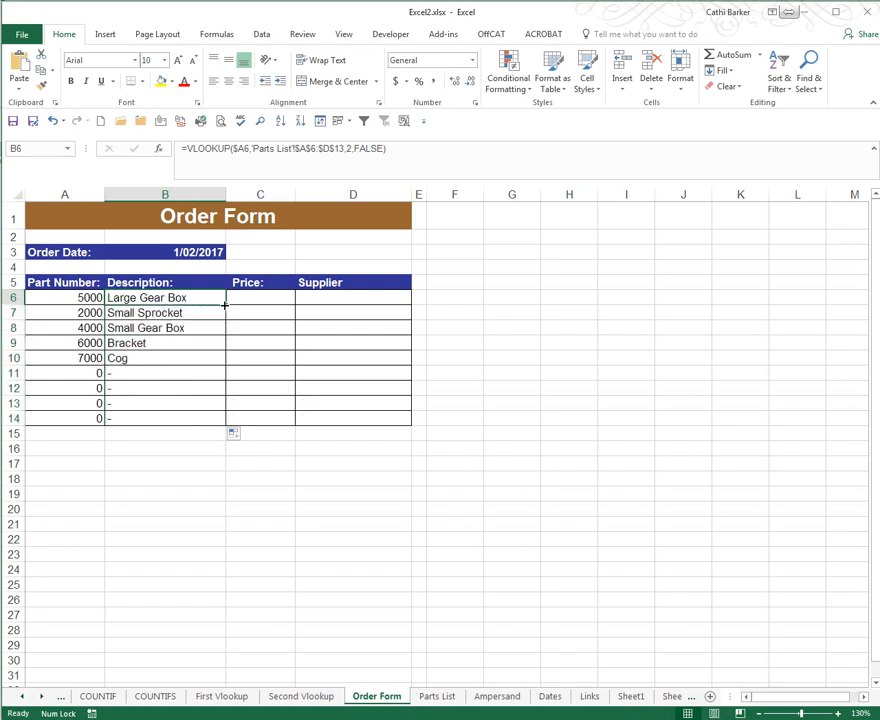
drag(227, 305, 370, 304)
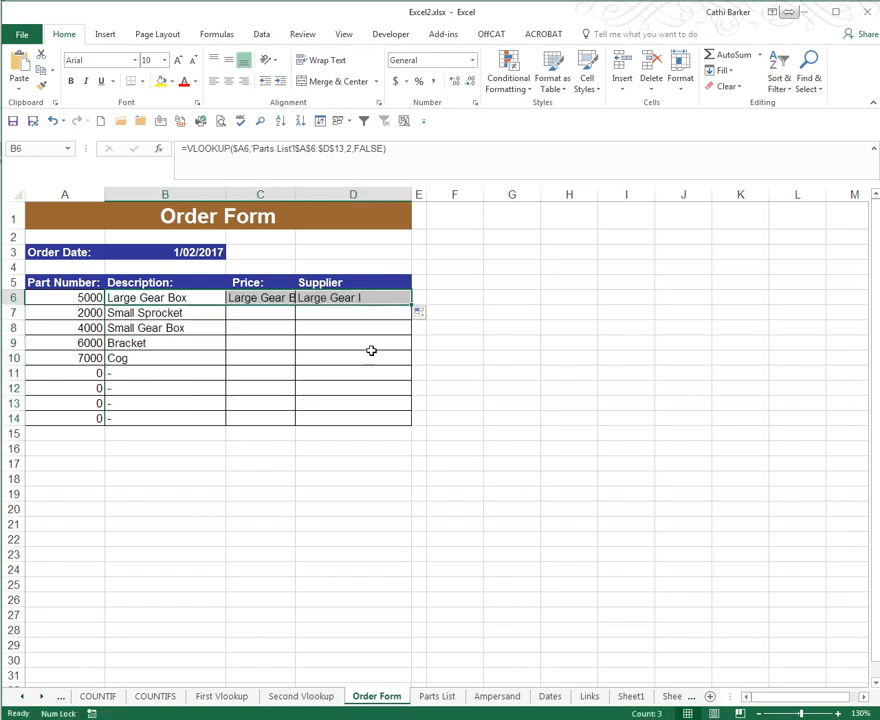
click(273, 297)
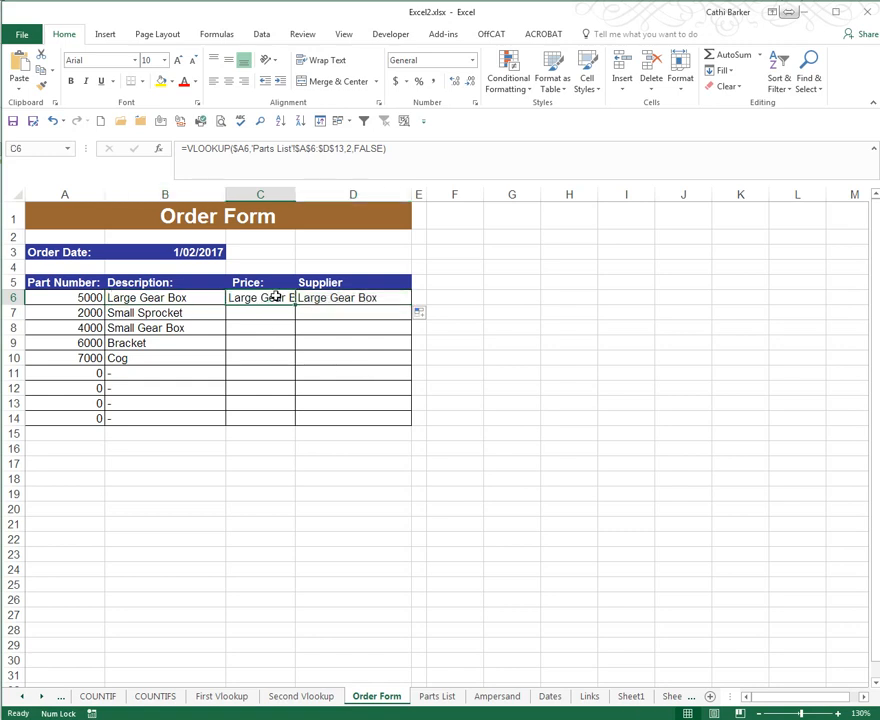
click(352, 149)
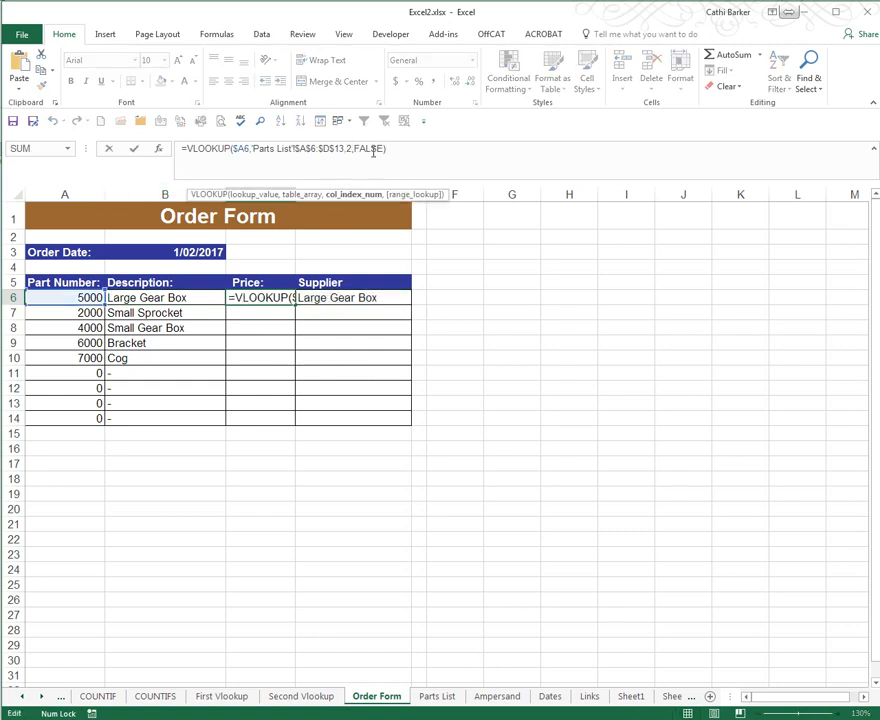
key(BackSpace)
text(3)
key(ctrl+Return)
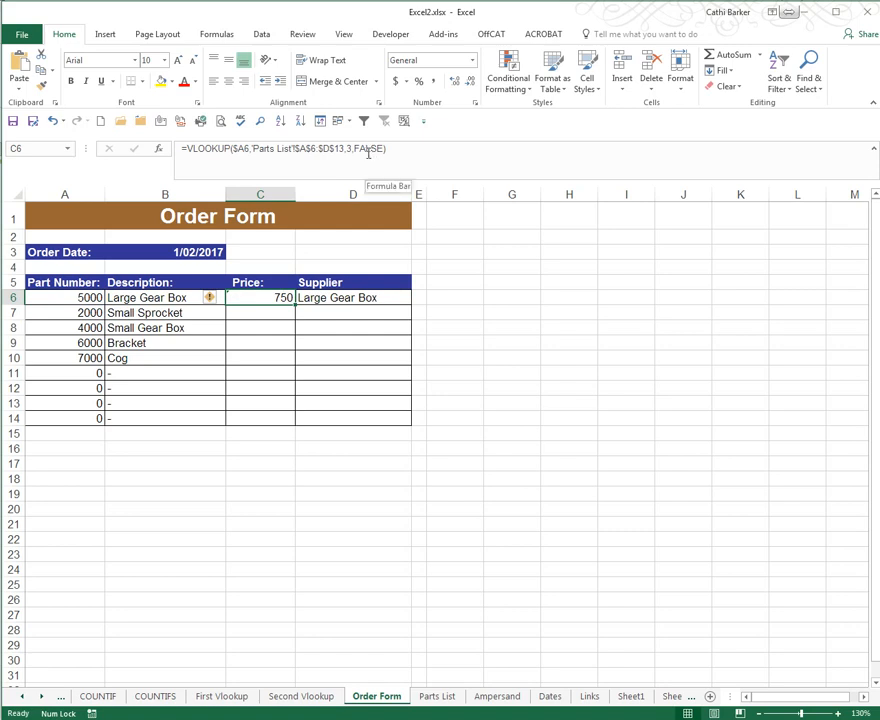
- Set the column index in the D6 Supplier formula to 4 and fill the C6:D6 formulas down to row 14
click(365, 298)
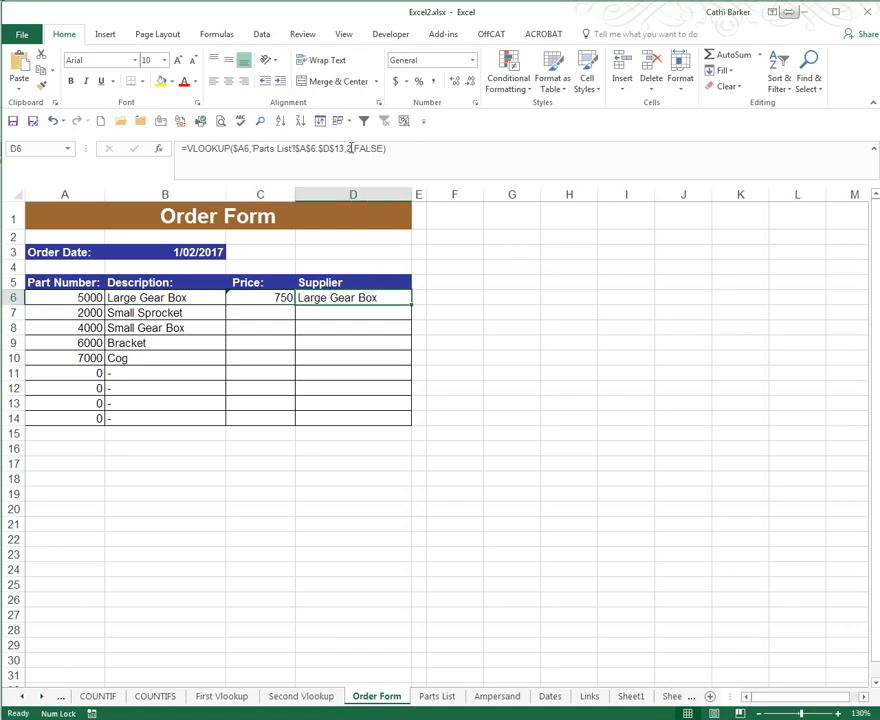
click(350, 149)
key(BackSpace)
text(4)
key(ctrl+Return)
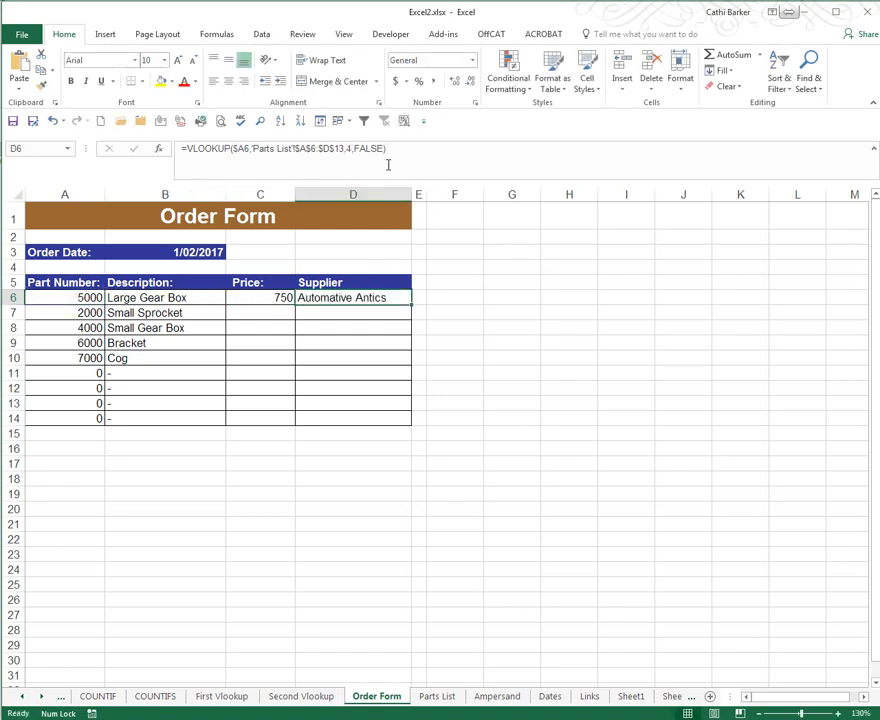
drag(280, 297, 392, 311)
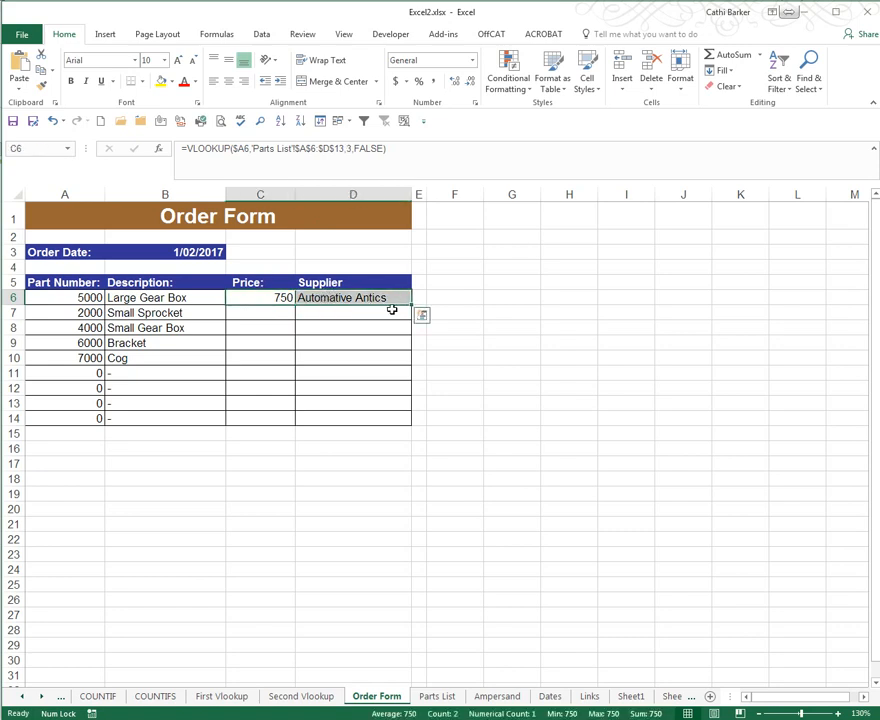
double_click(411, 305)
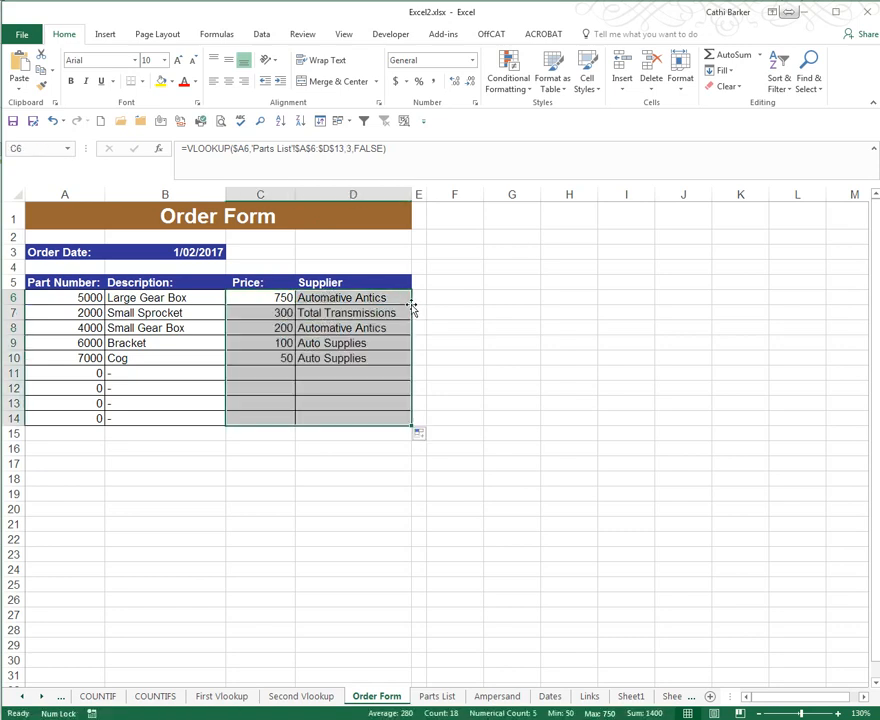
- Review the VLOOKUP arguments in the B6 Description formula, keeping the formula as it is
click(196, 299)
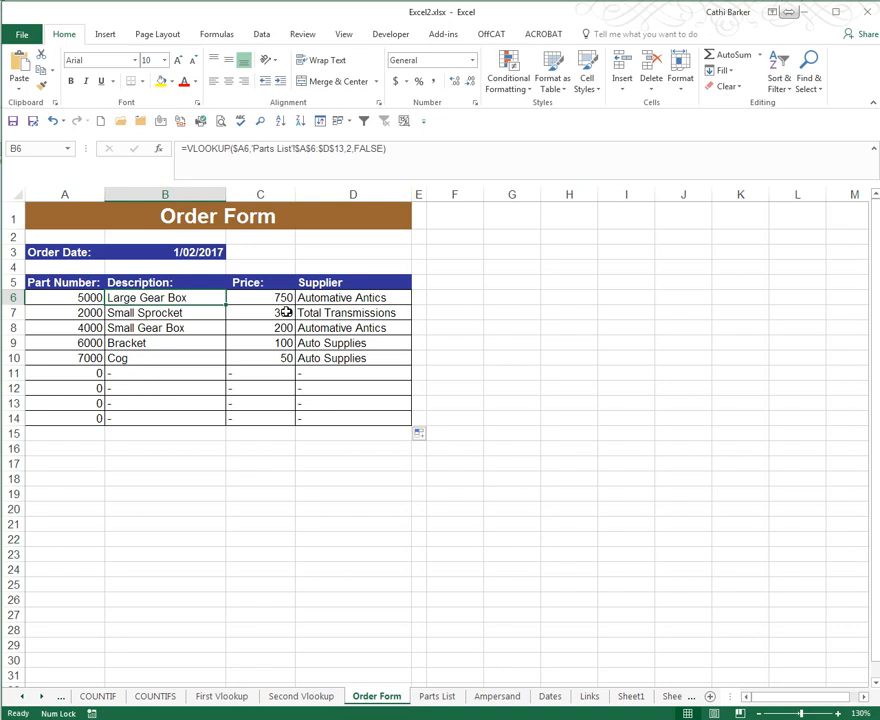
key(F2)
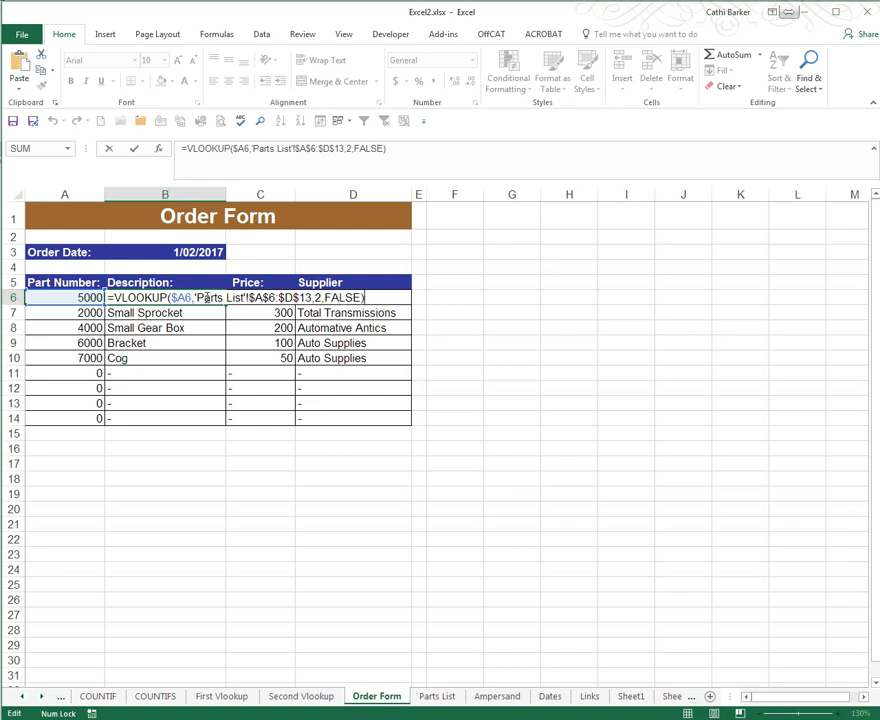
key(ctrl+Return)
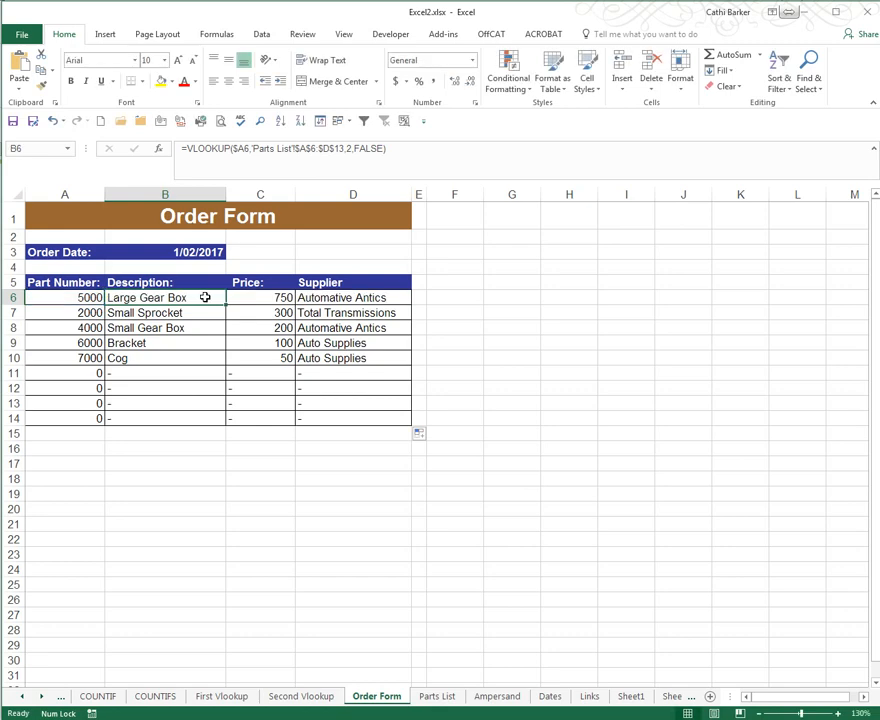